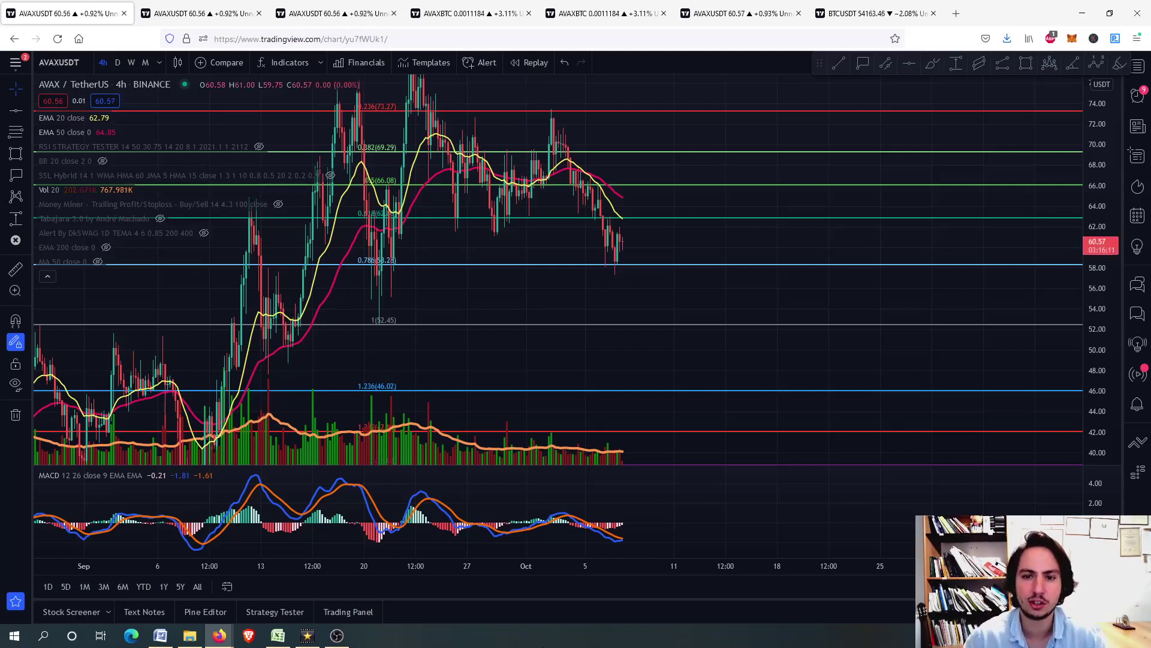
Circle the four successive MACD lows from mid-September to early October with the Brush in the enlarged MACD pane
drag(590, 281, 590, 314)
drag(396, 336, 385, 363)
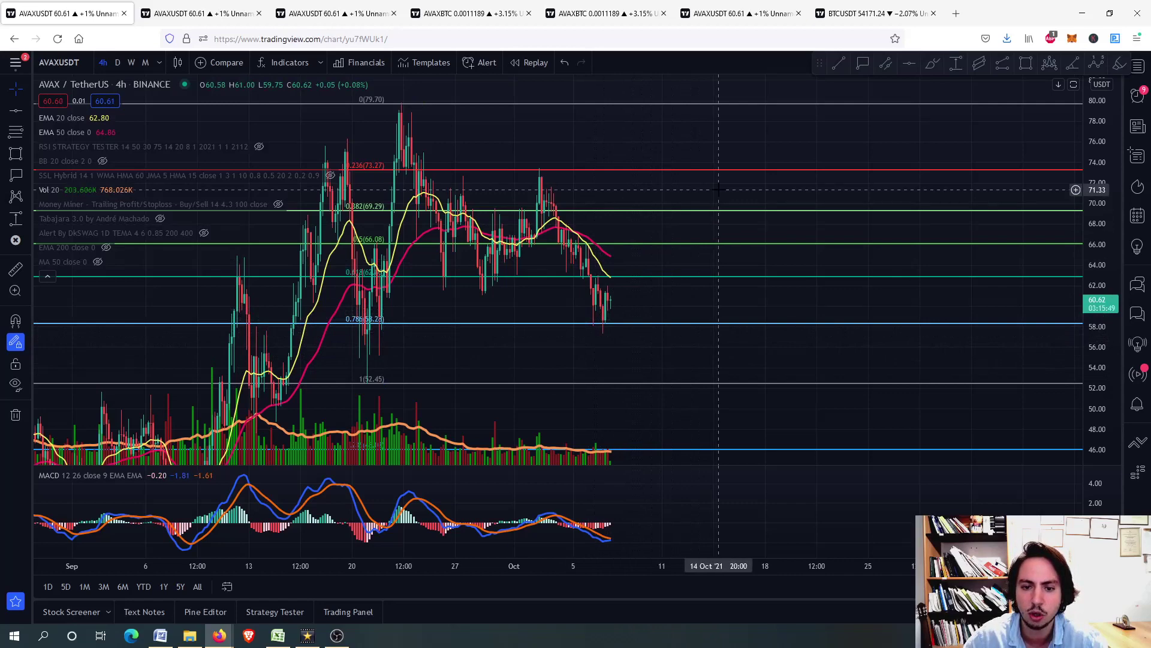
double_click(698, 495)
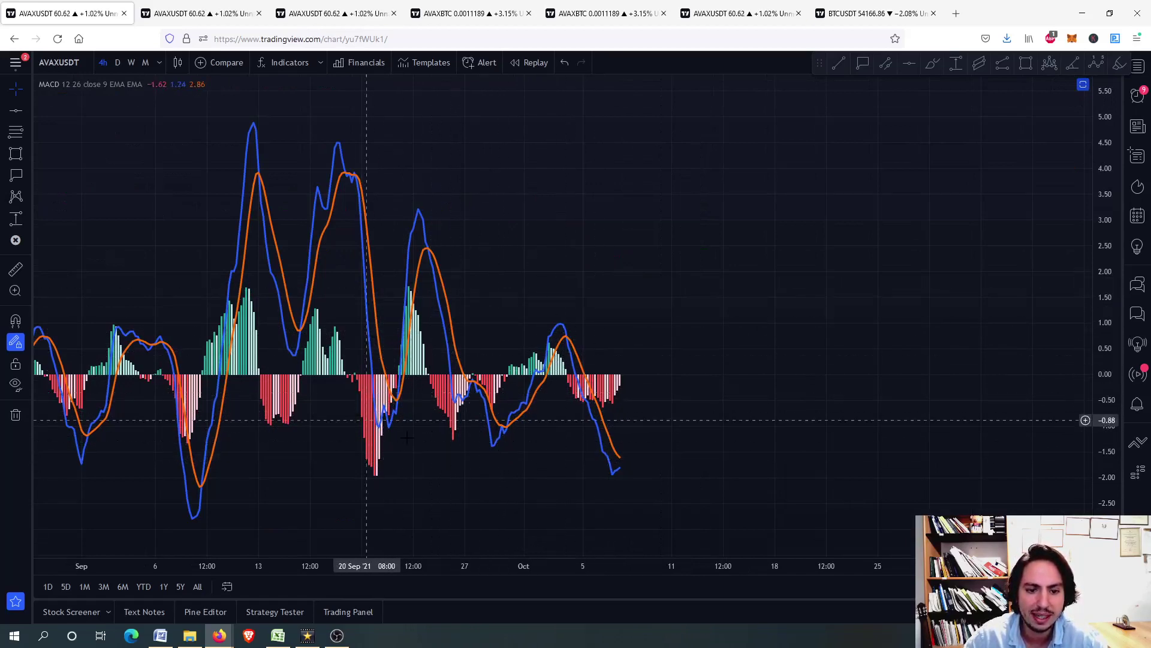
click(932, 62)
mouse_move(309, 340)
mouse_down()
mouse_move(313, 366)
mouse_move(320, 340)
mouse_up()
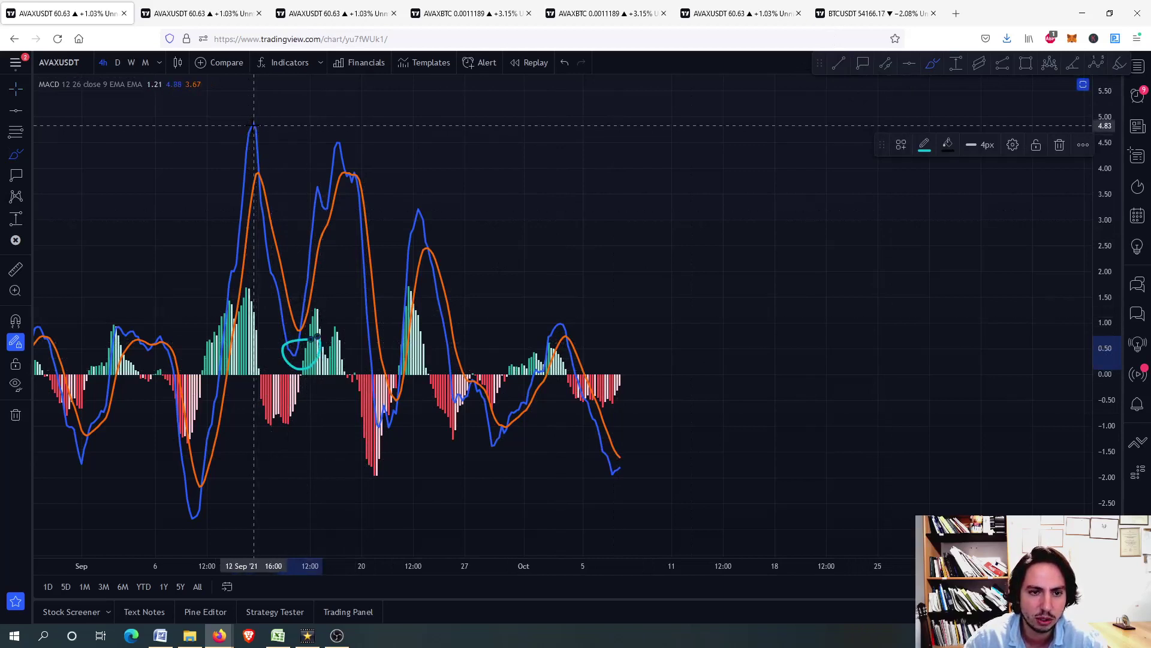
drag(397, 400, 400, 412)
drag(516, 434, 510, 431)
drag(609, 460, 611, 462)
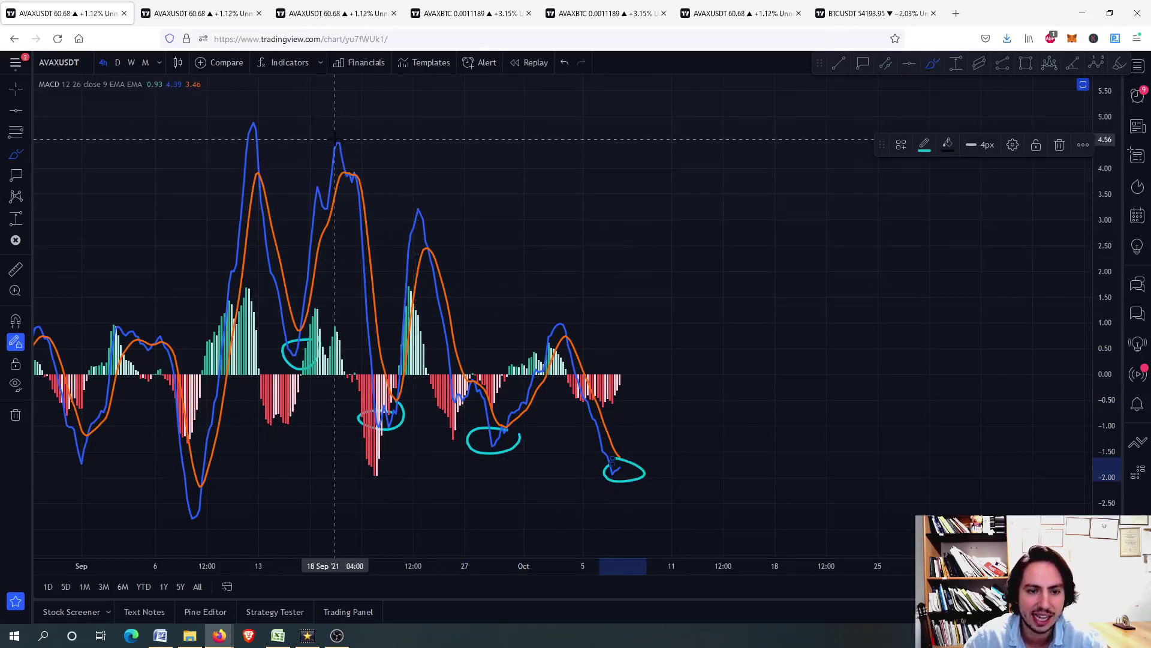
double_click(490, 147)
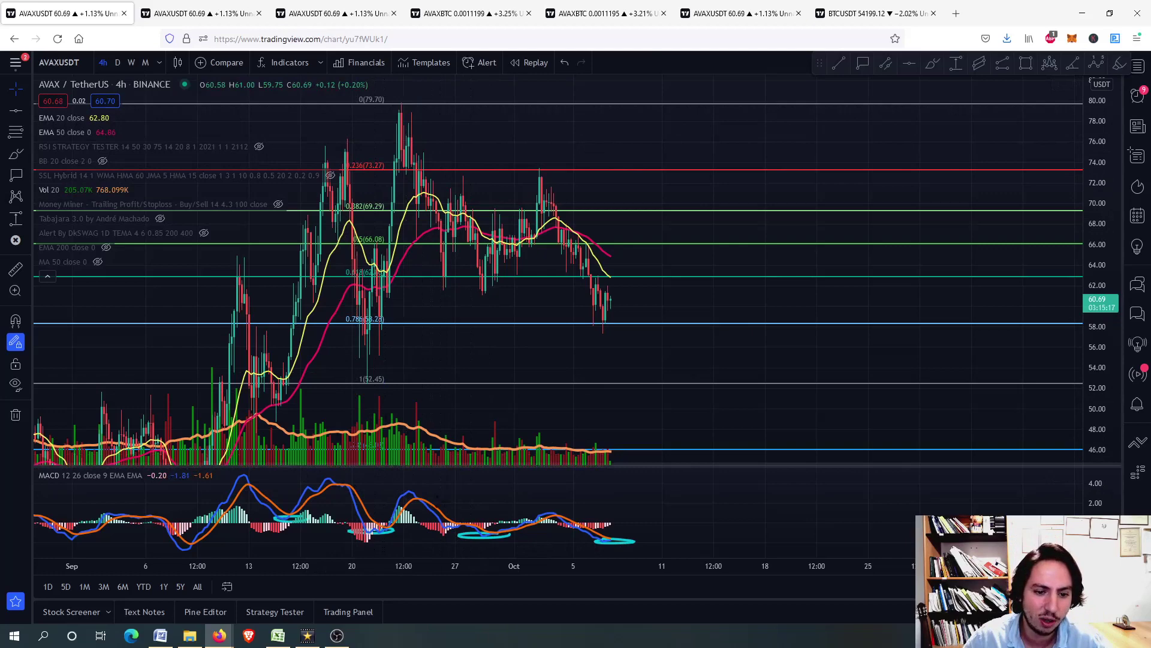
double_click(443, 528)
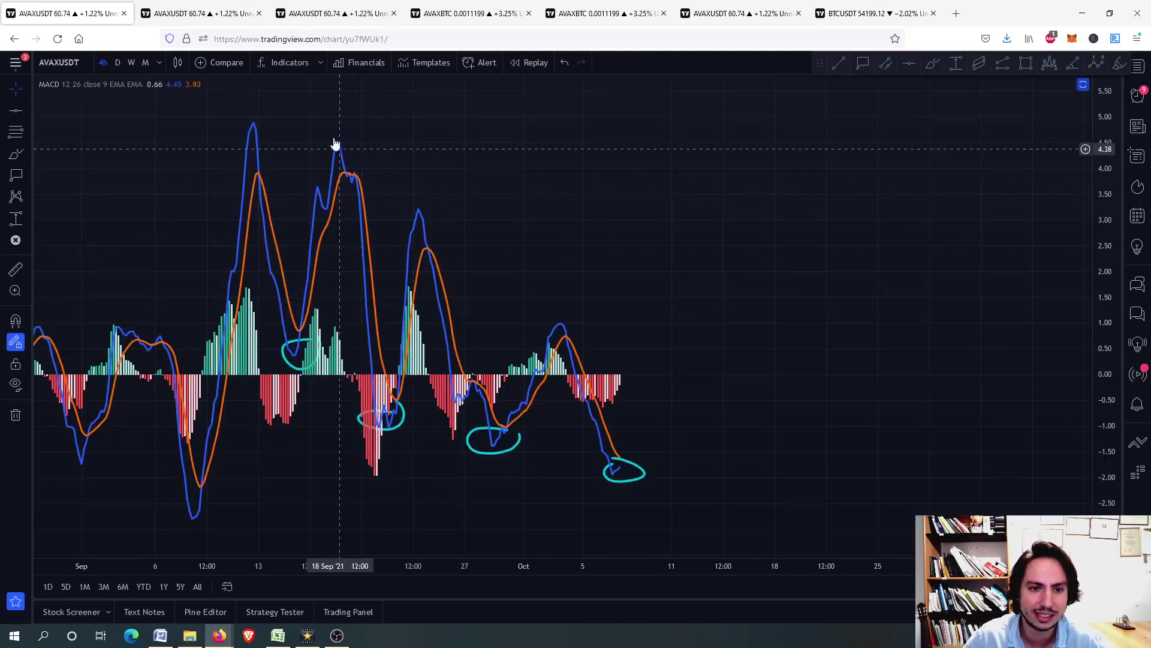
double_click(565, 216)
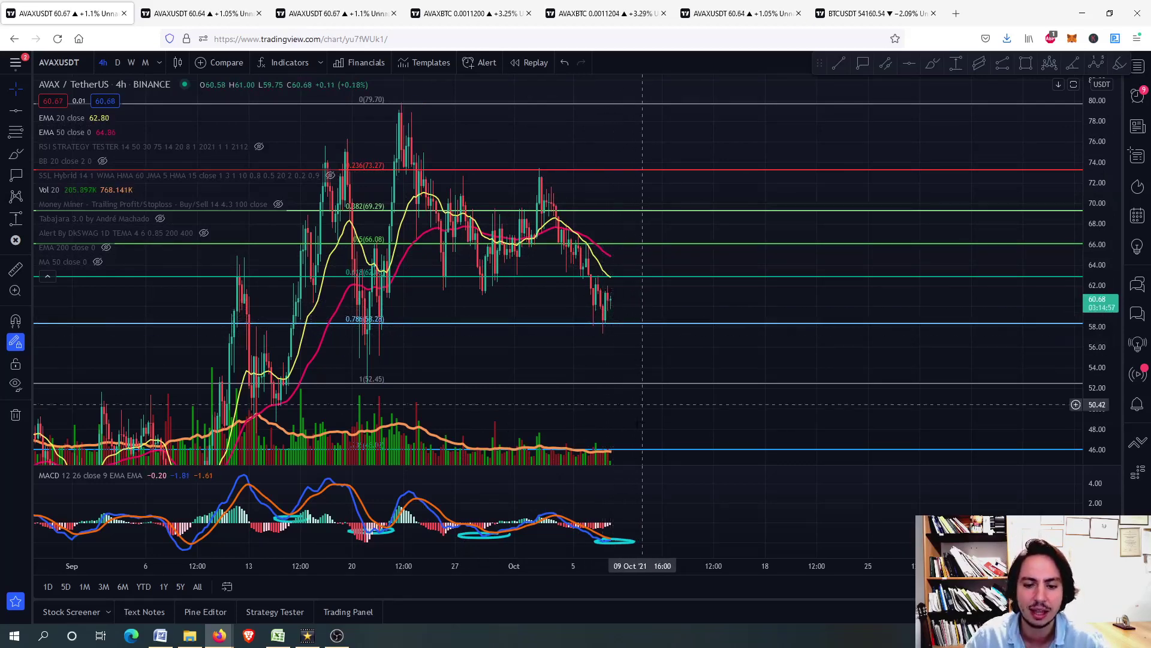
Switch to the 4h AVAXUSDT chart with the oscillator panes and examine its RSI enlarged, restoring the layout after viewing
click(202, 5)
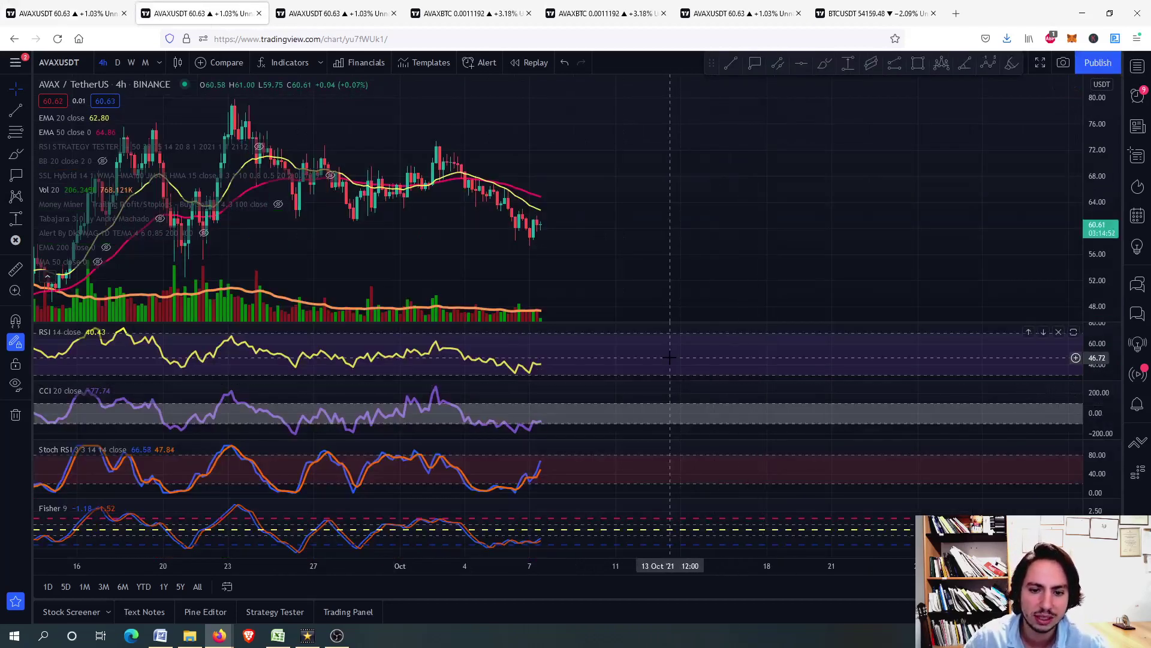
double_click(670, 357)
scroll(539, 474, down, 2)
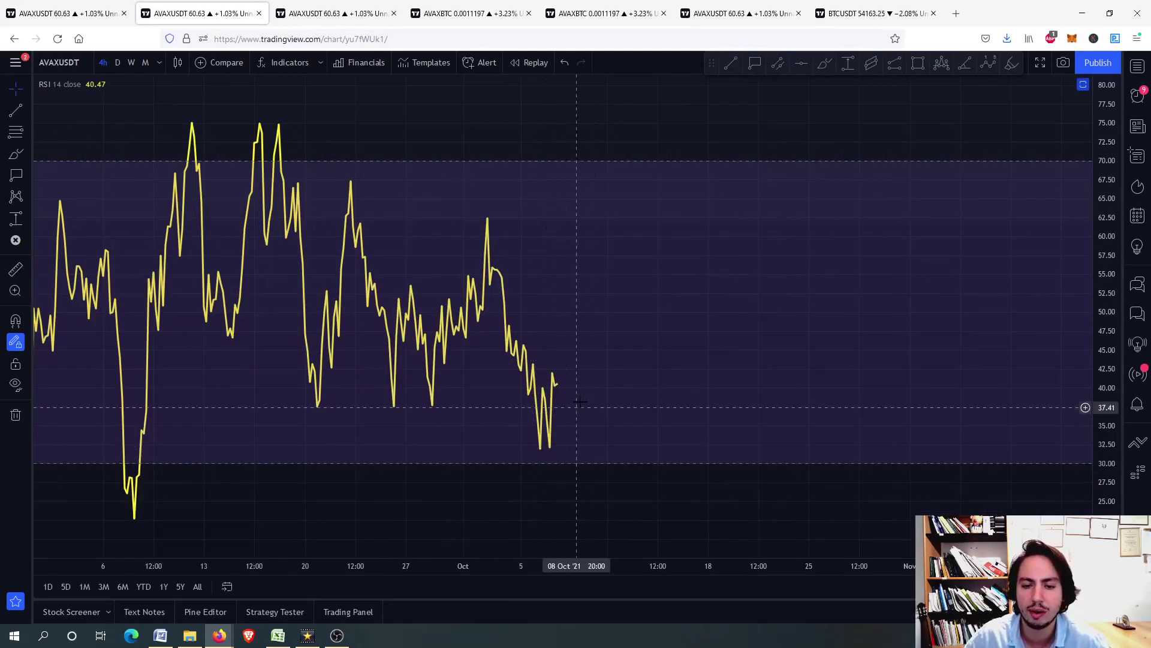
double_click(585, 425)
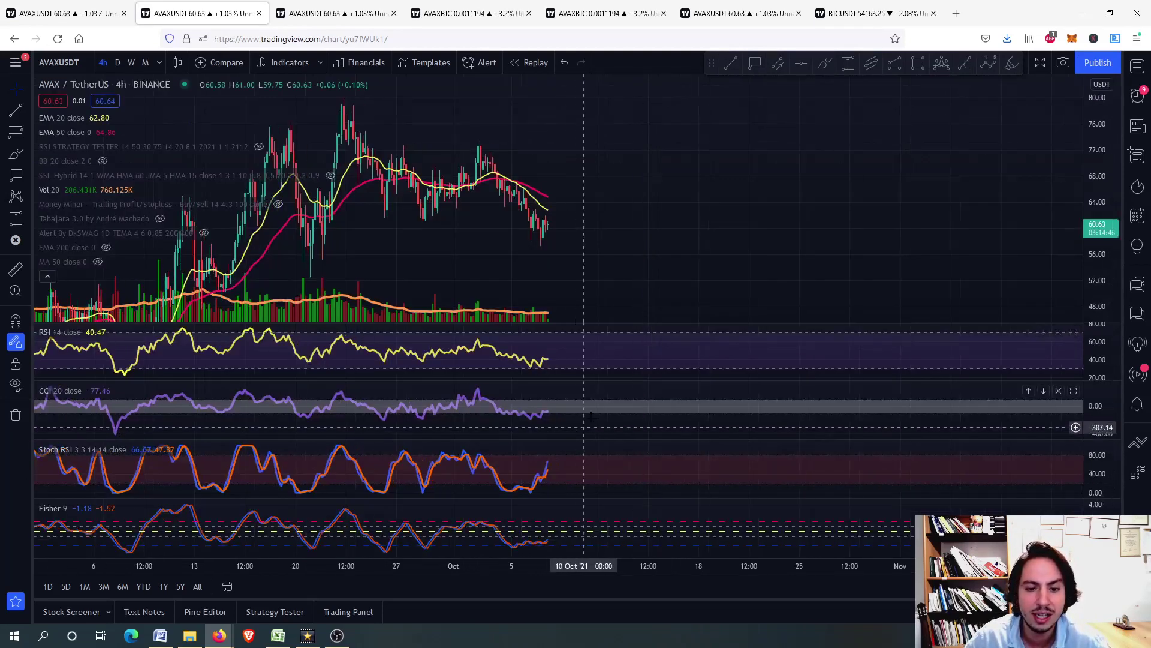
Examine the recent lows of the CCI on the 4h chart in an enlarged pane, and restore the layout
double_click(598, 407)
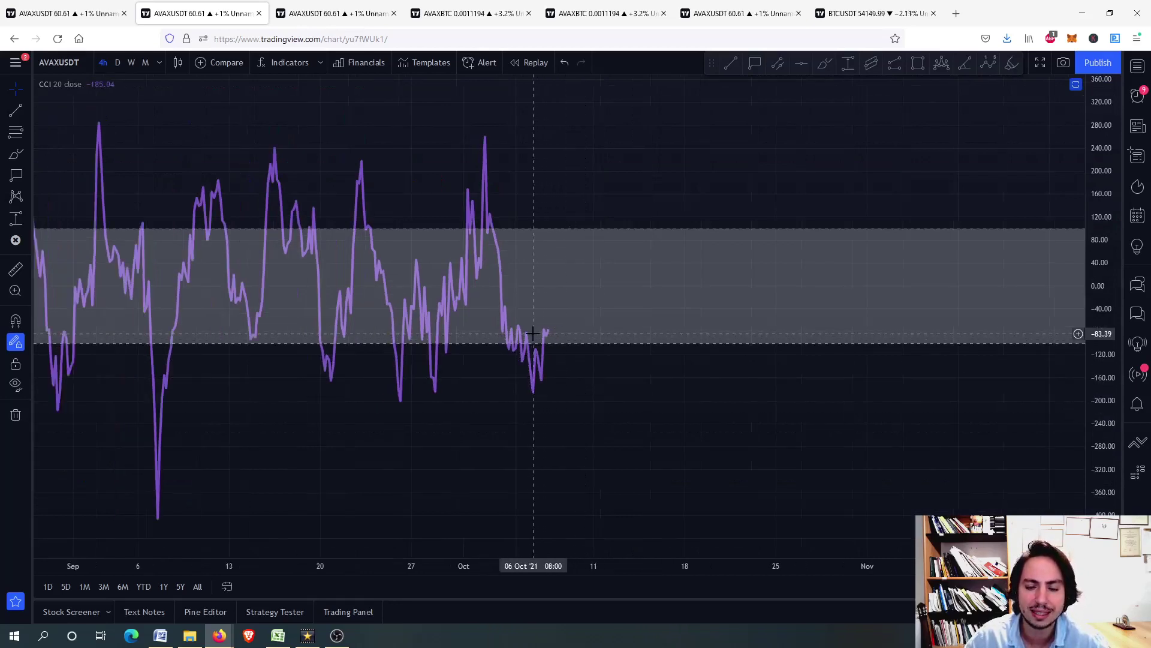
scroll(534, 330, up, 5)
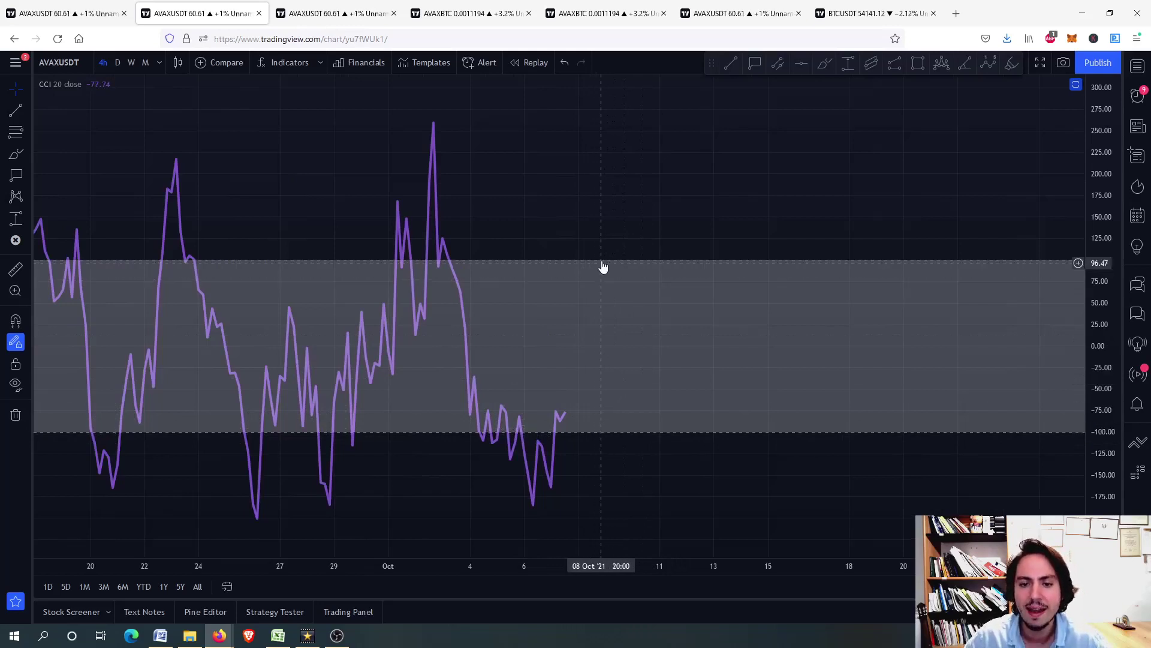
double_click(629, 296)
Examine the Stoch RSI and the Fisher indicators on the 4h chart, each in an enlarged pane
double_click(606, 465)
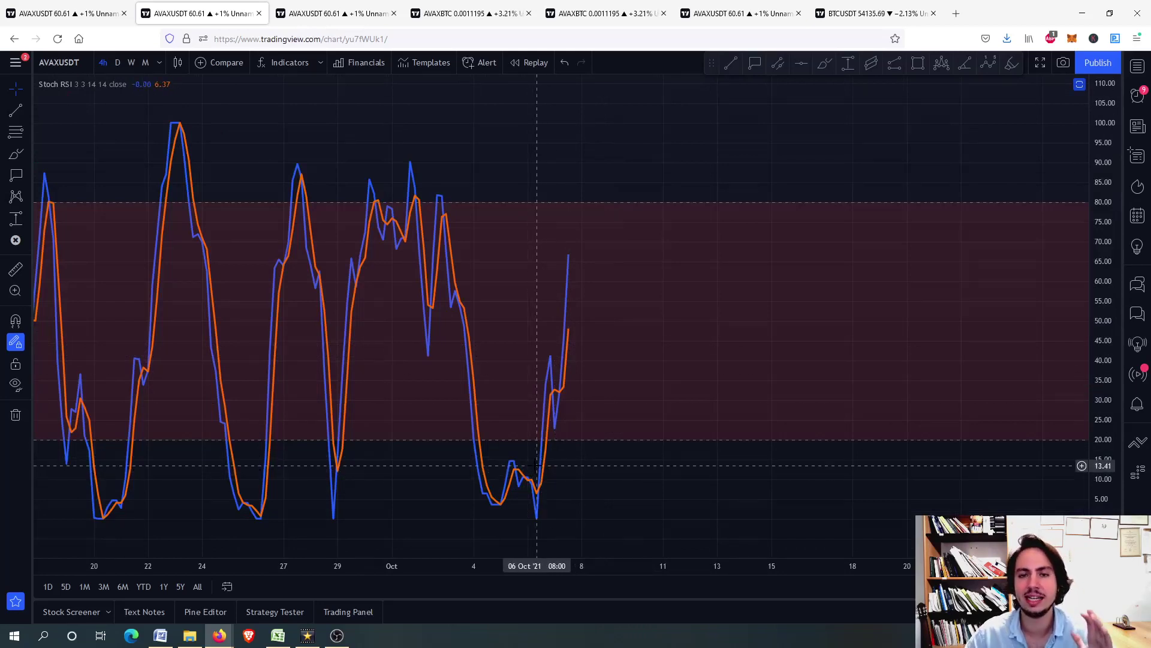
double_click(625, 223)
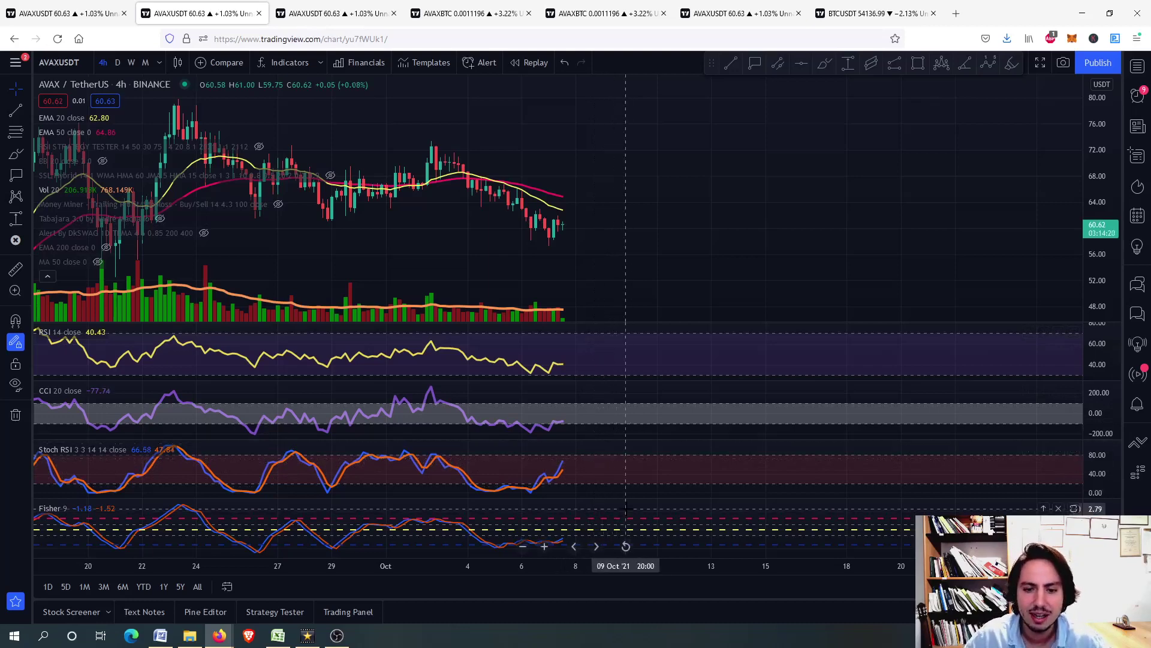
double_click(571, 543)
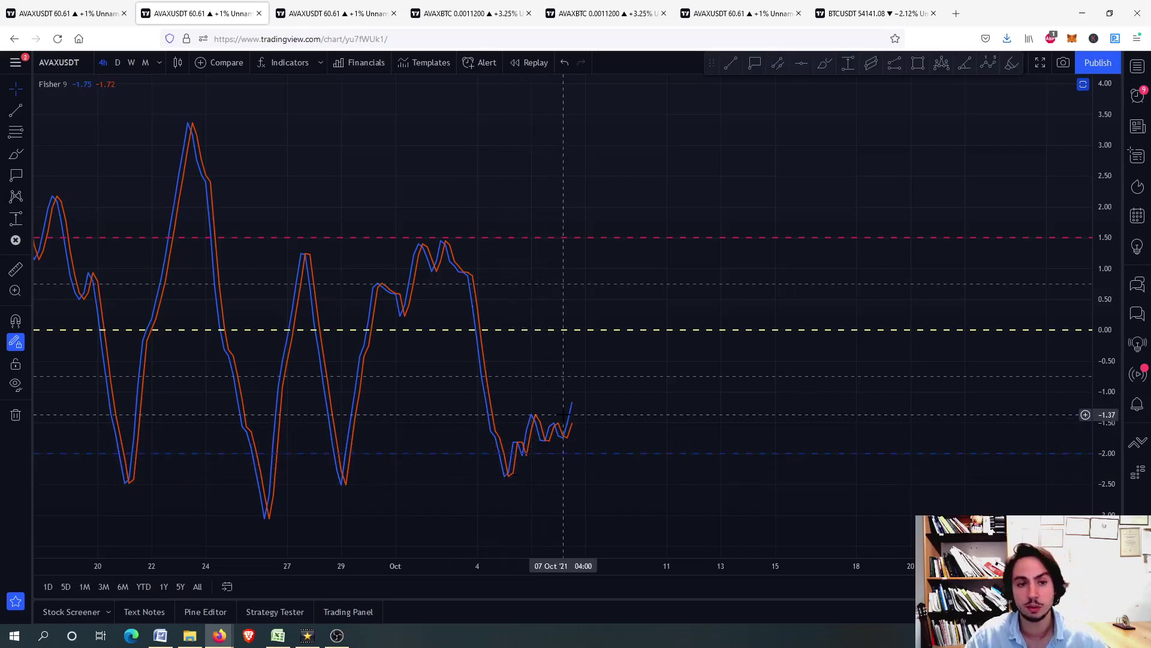
Switch to the daily AVAXUSDT chart and examine its CCI in an enlarged pane, restoring the layout after viewing
click(352, 13)
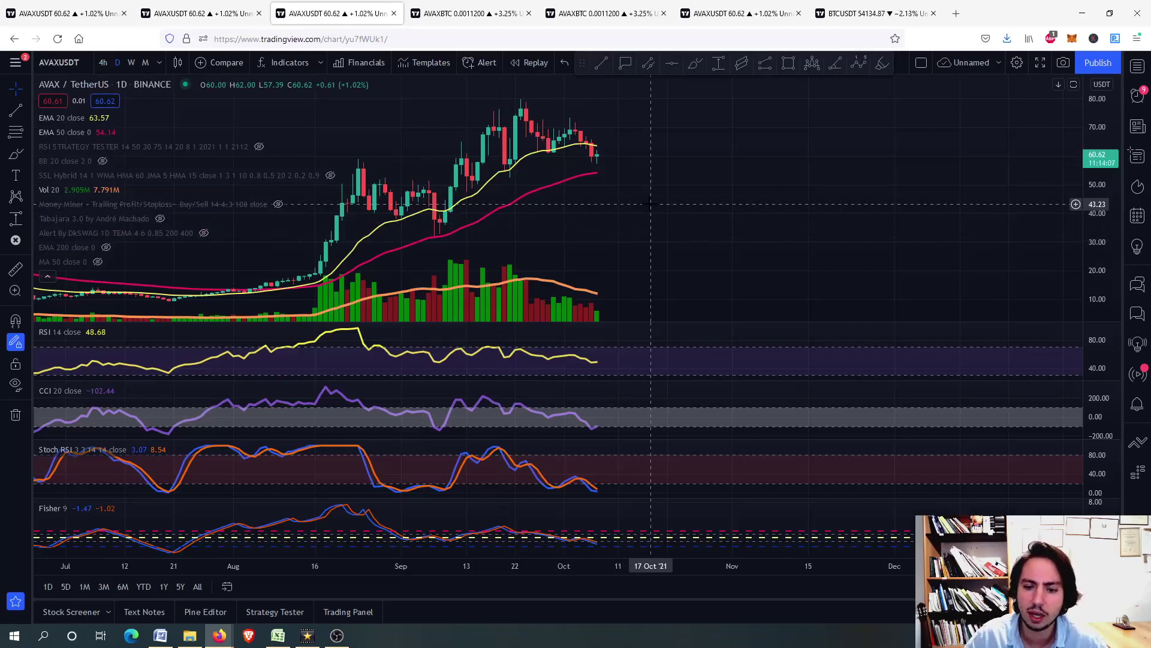
double_click(632, 413)
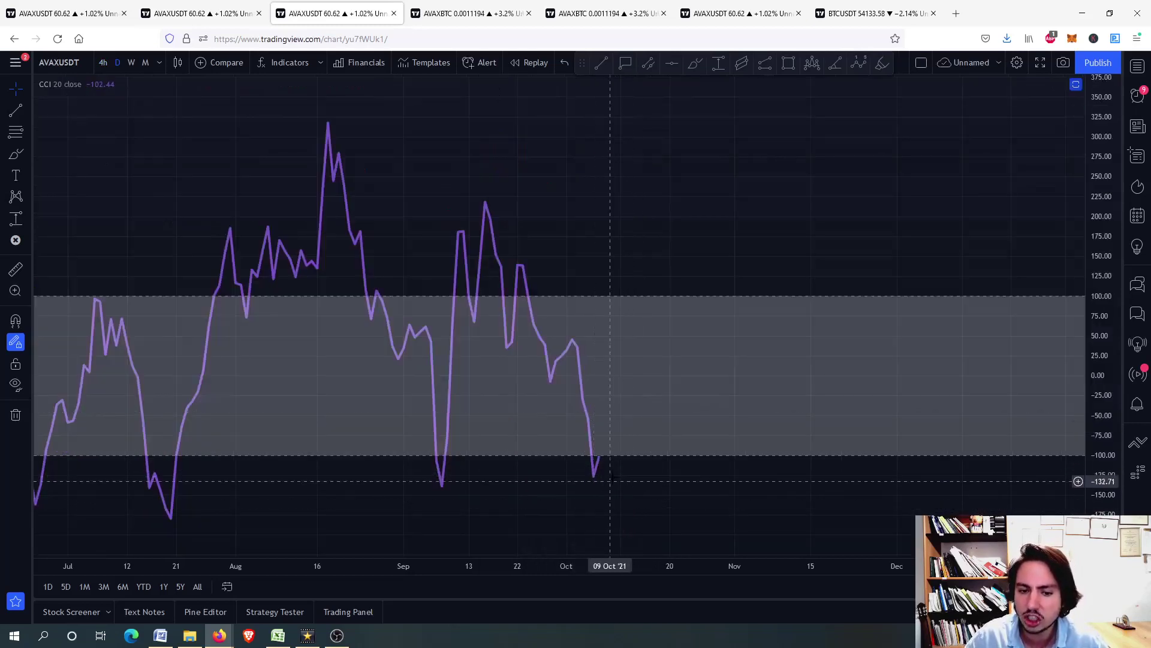
double_click(663, 385)
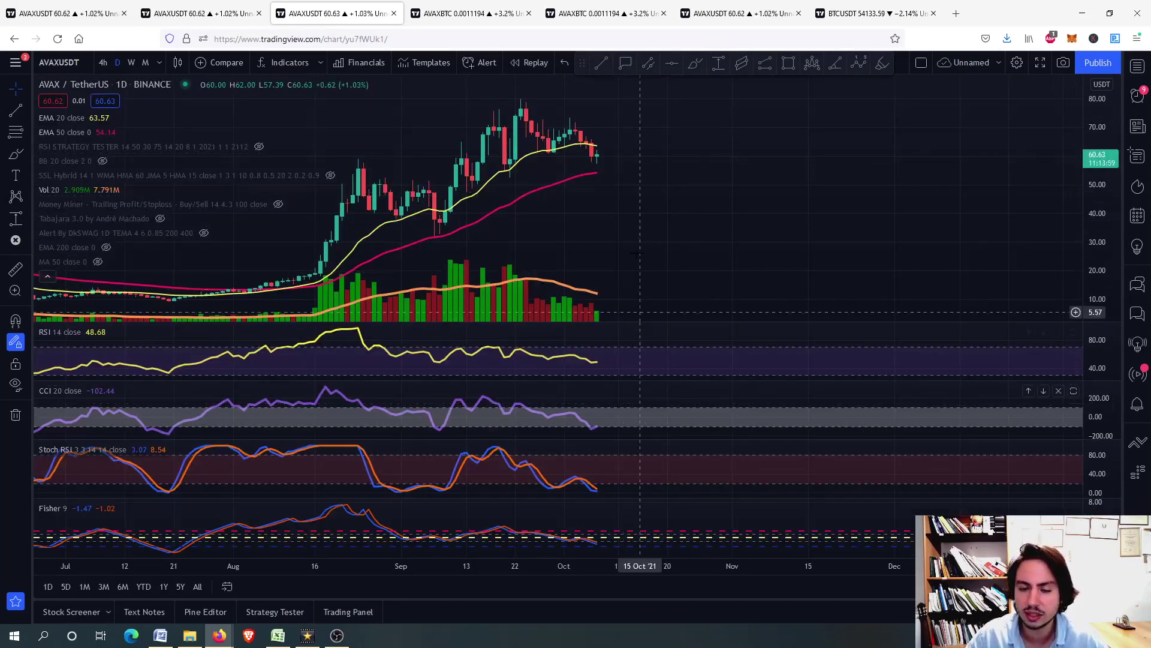
Examine the daily chart's Stoch RSI and Fisher indicators, each in an enlarged pane, and restore the layout
scroll(560, 150, down, 3)
scroll(560, 150, down, 2)
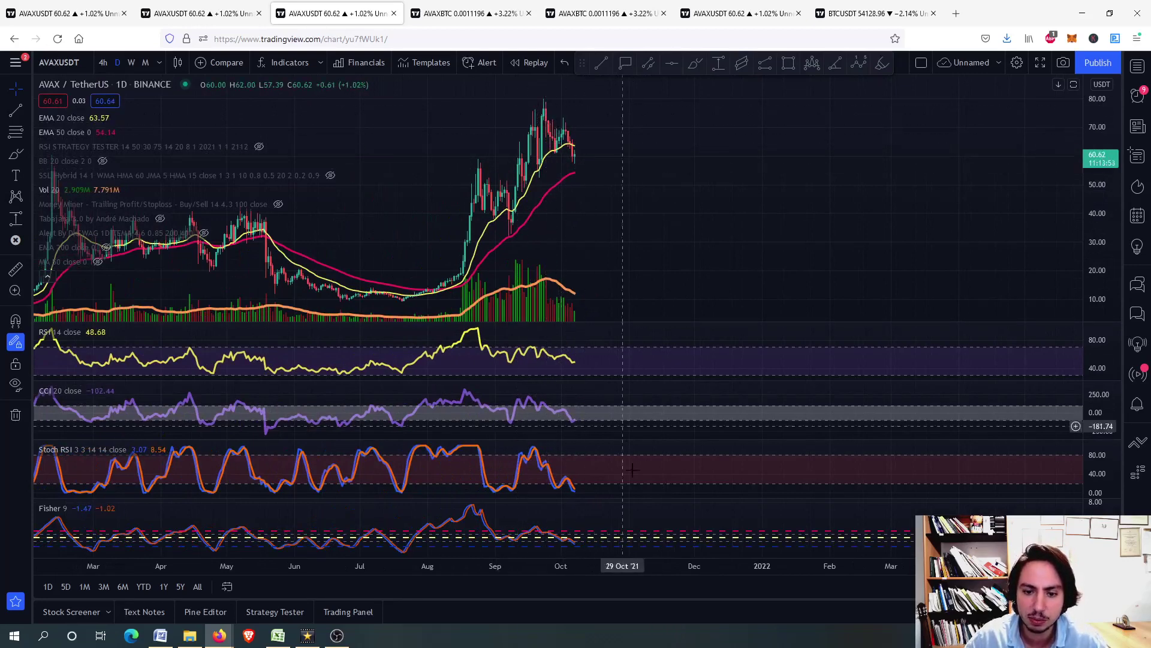
double_click(592, 472)
scroll(591, 476, up, 3)
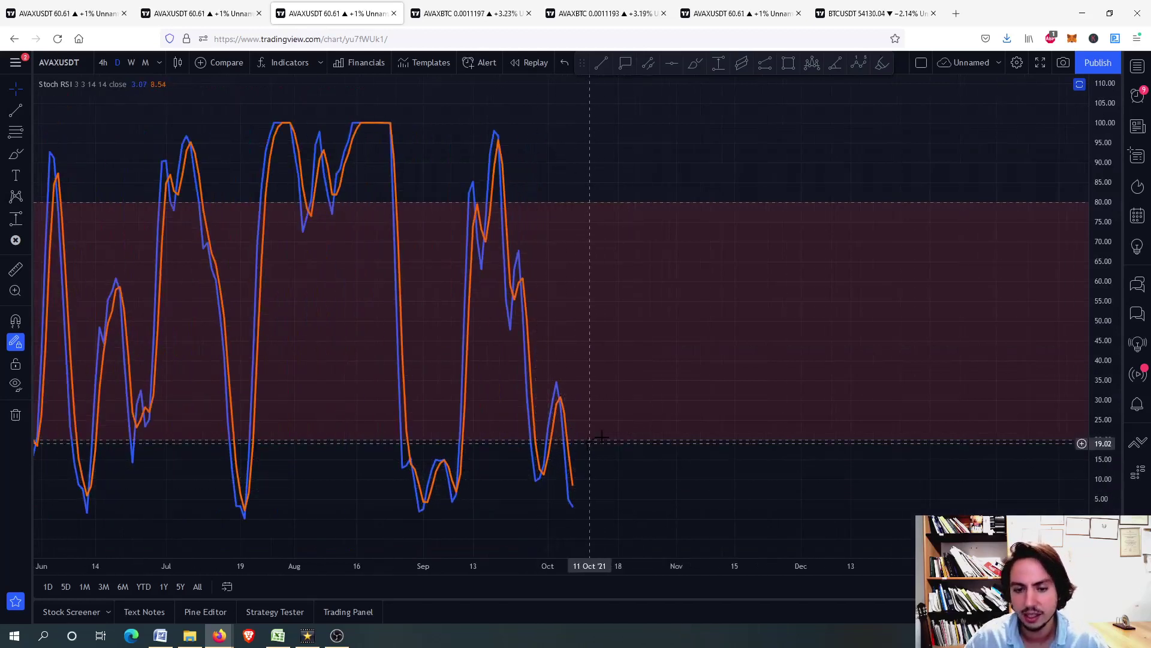
double_click(640, 464)
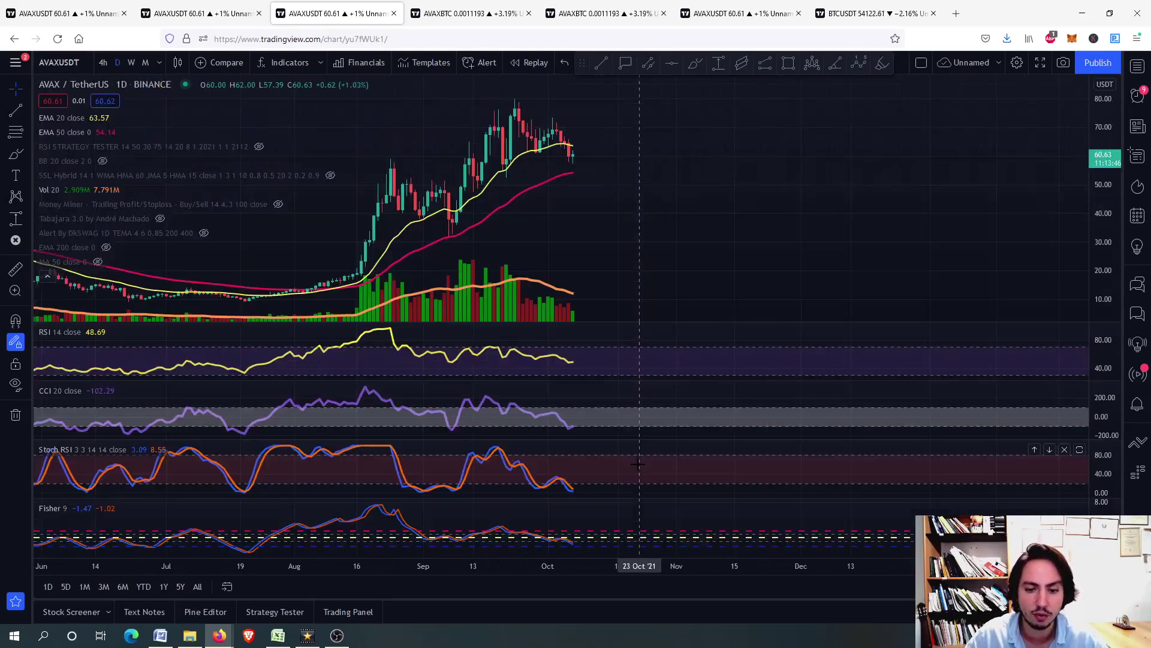
double_click(605, 513)
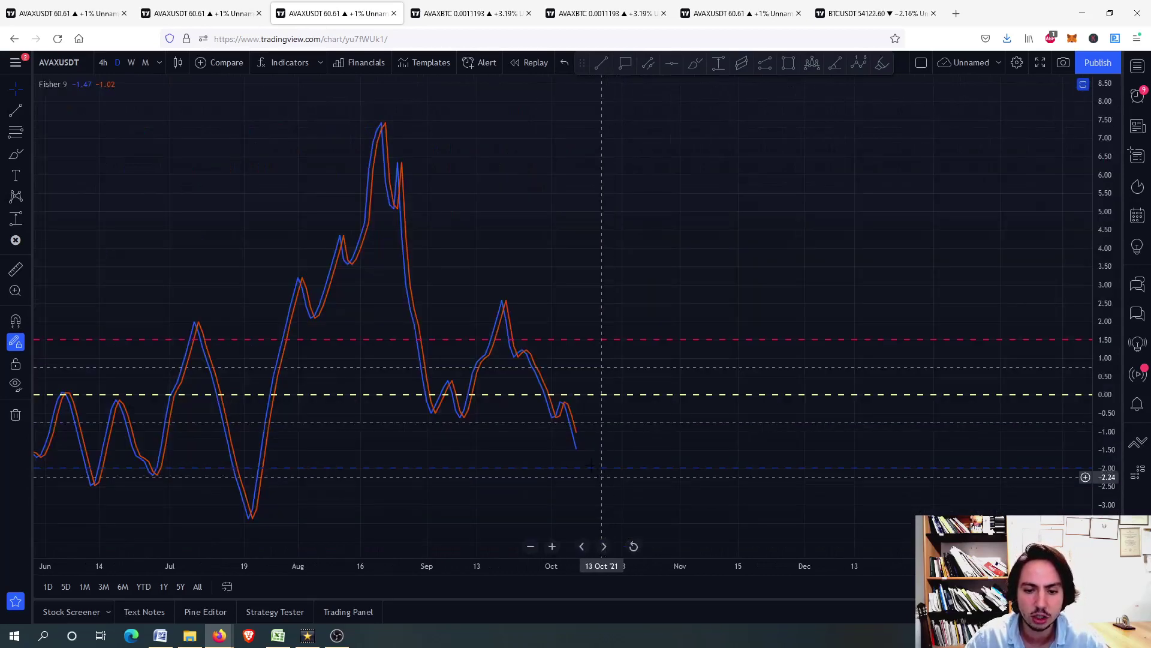
double_click(599, 495)
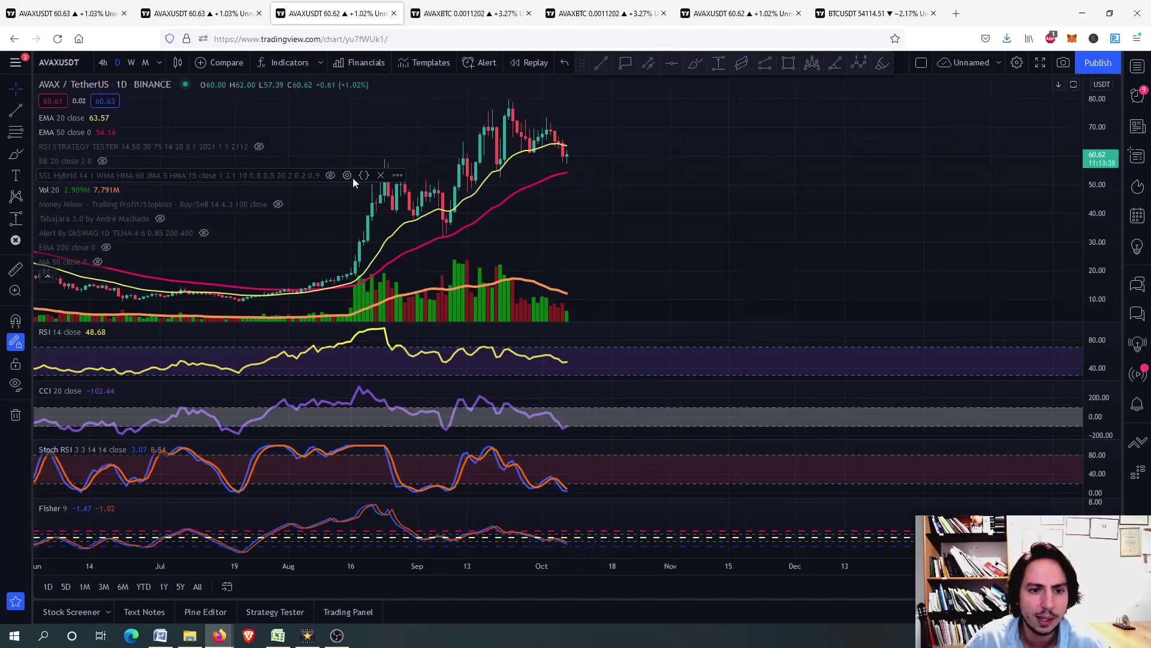
Show the SSL Hybrid indicator on the enlarged daily price pane, examine the latest candles against it, and hide it again
click(330, 176)
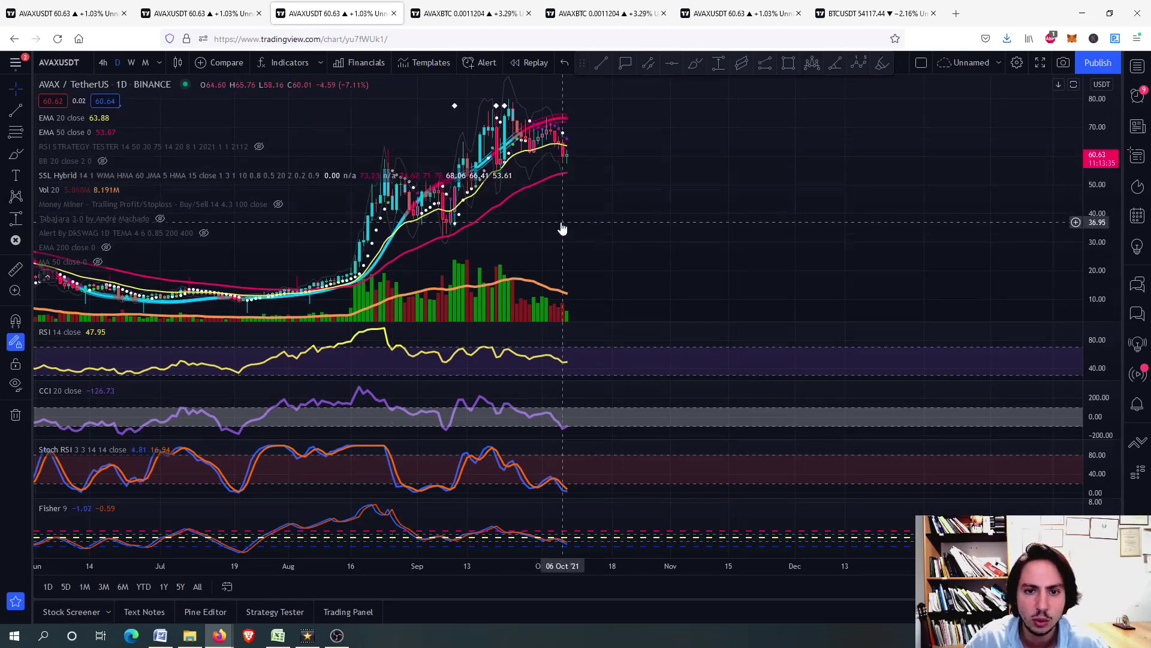
double_click(560, 226)
scroll(560, 226, up, 3)
scroll(552, 229, down, 3)
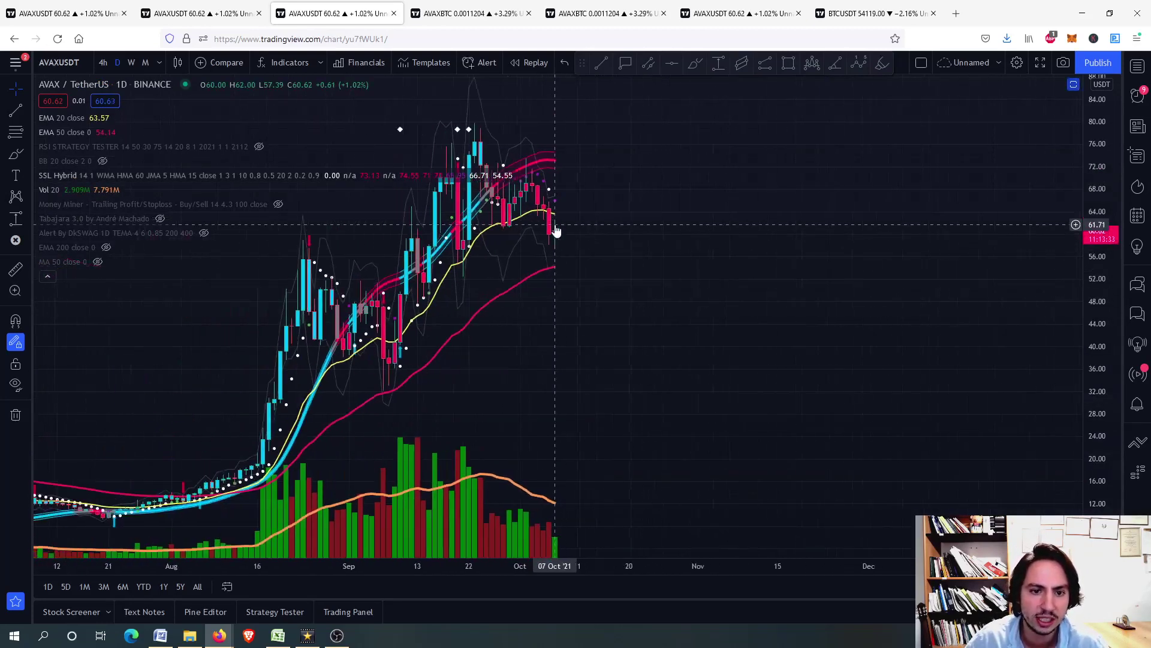
drag(549, 235, 650, 274)
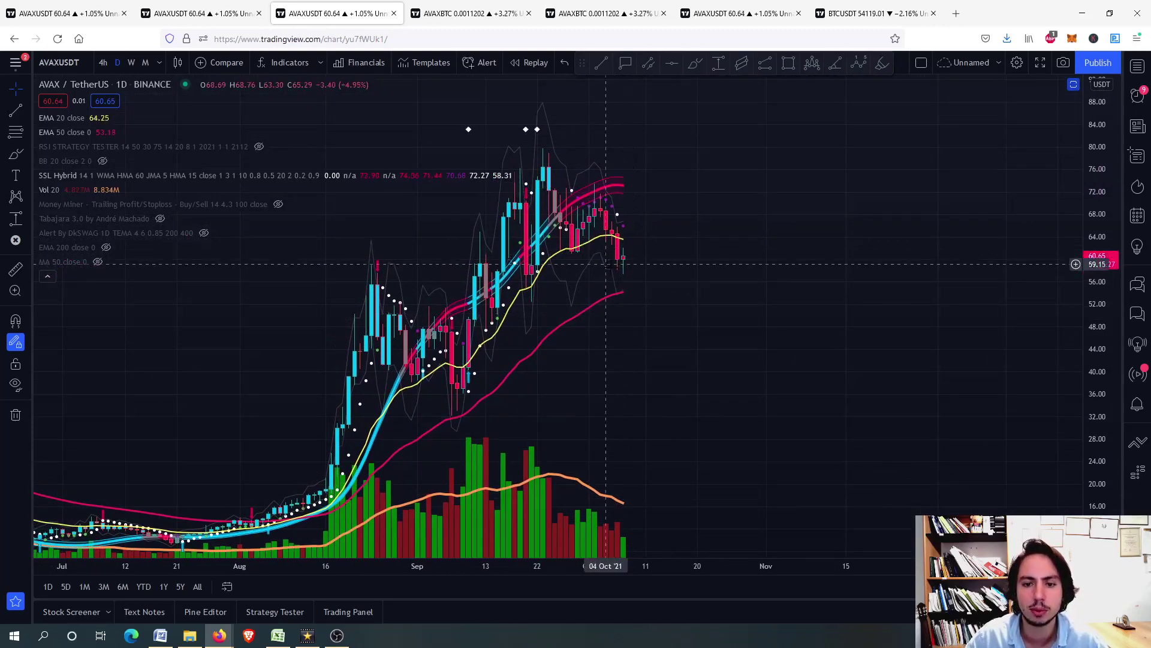
mouse_move(159, 186)
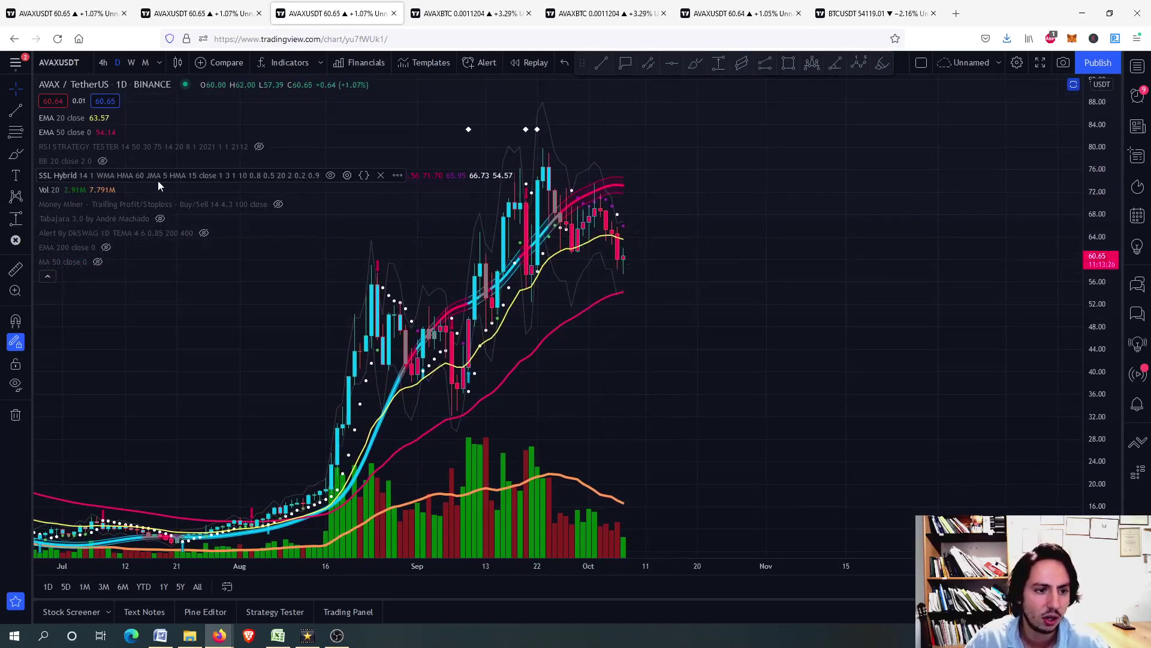
click(330, 175)
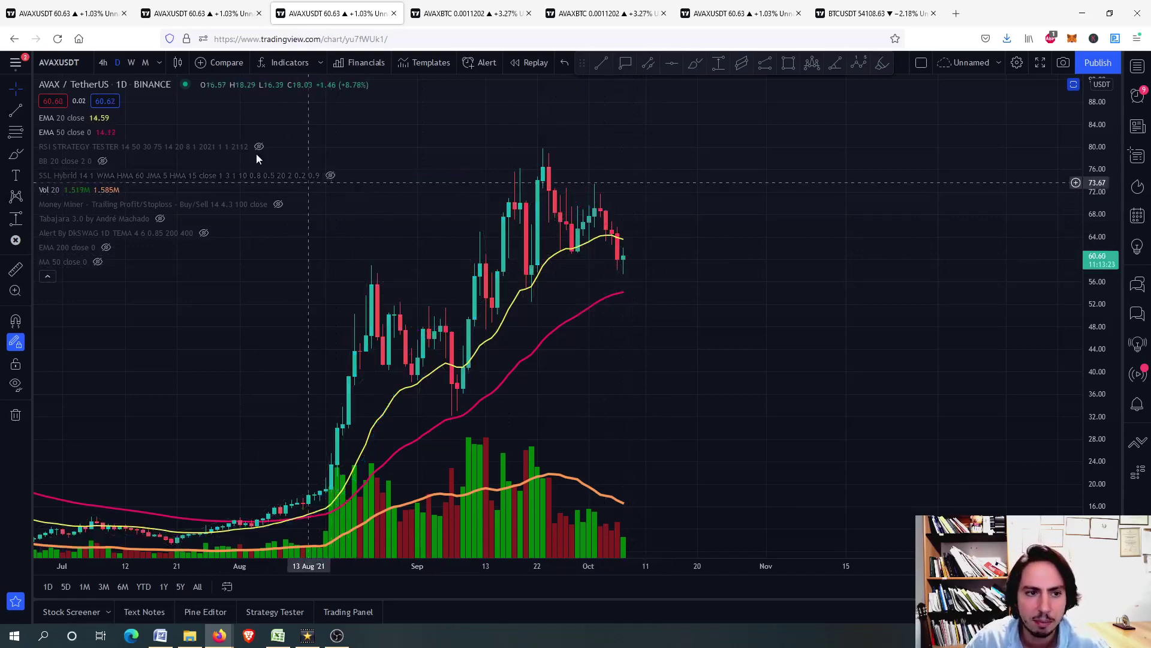
Set the AVAXUSDT chart to the weekly interval and examine the RSI enlarged and the price history since 2020
click(131, 62)
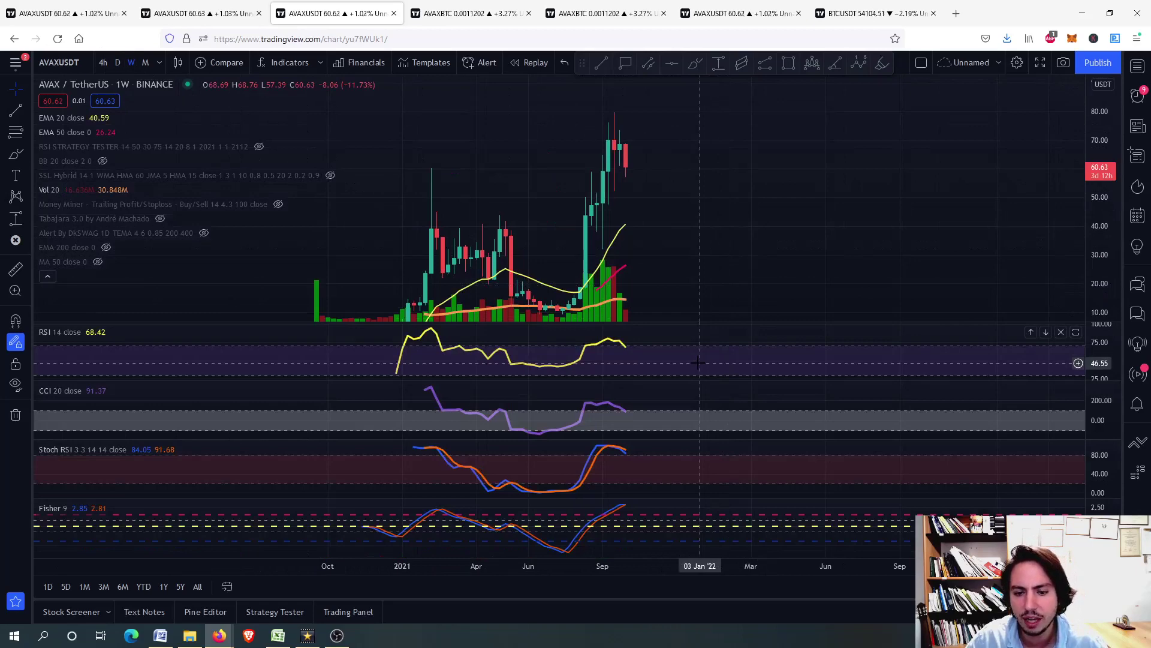
double_click(697, 362)
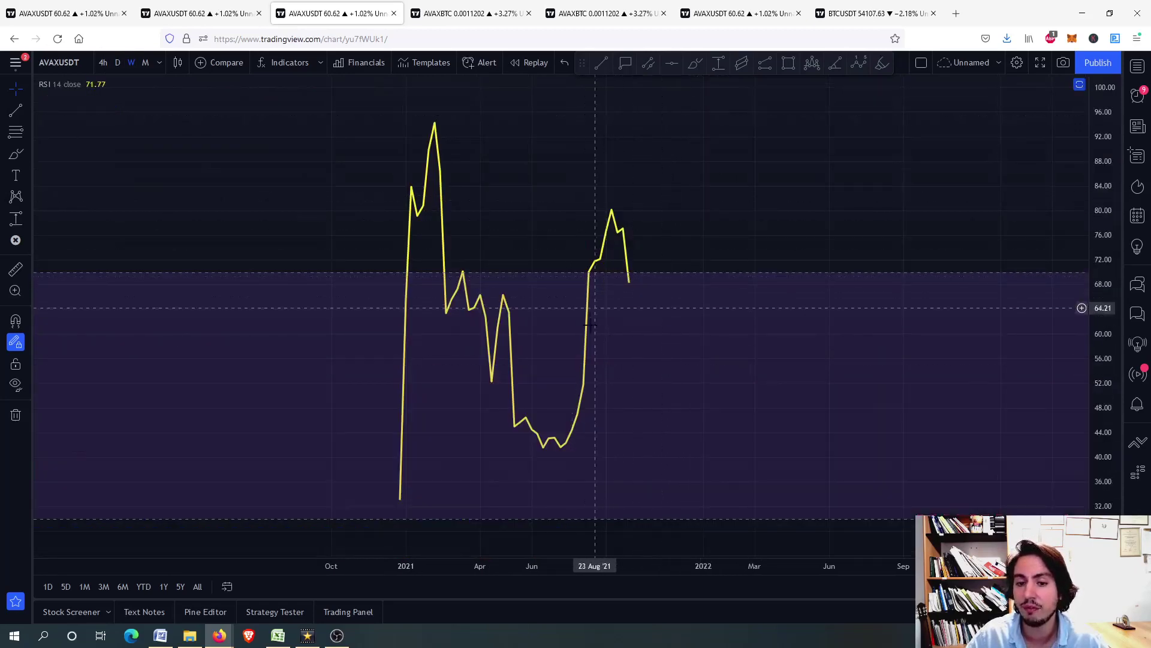
double_click(686, 392)
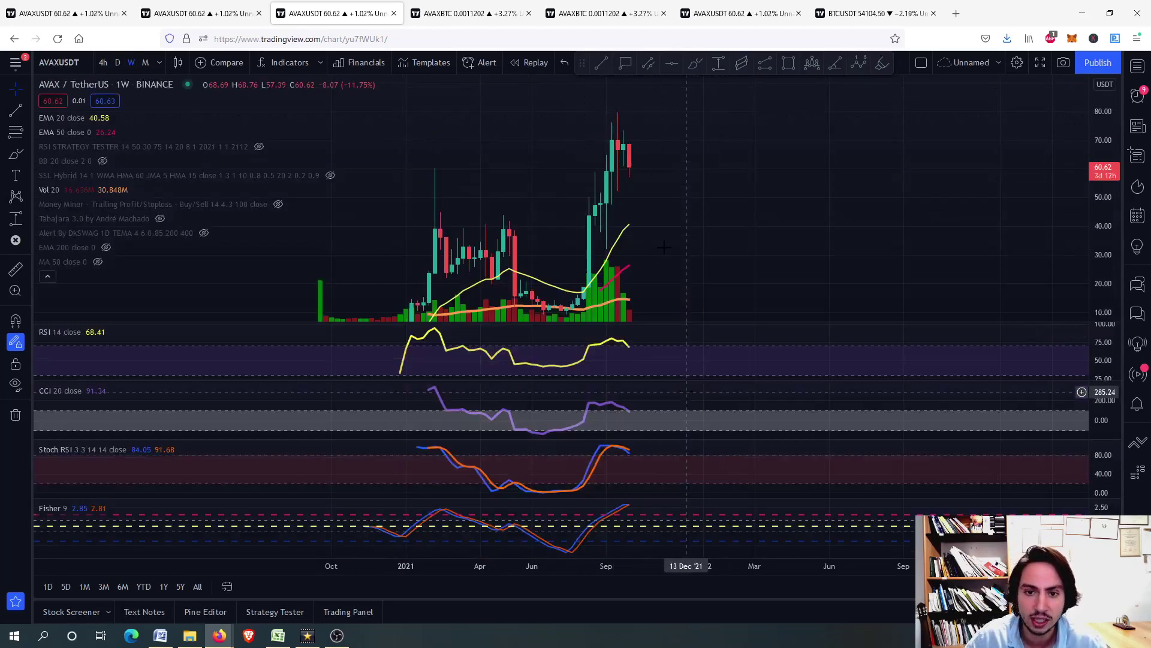
scroll(672, 188, down, 5)
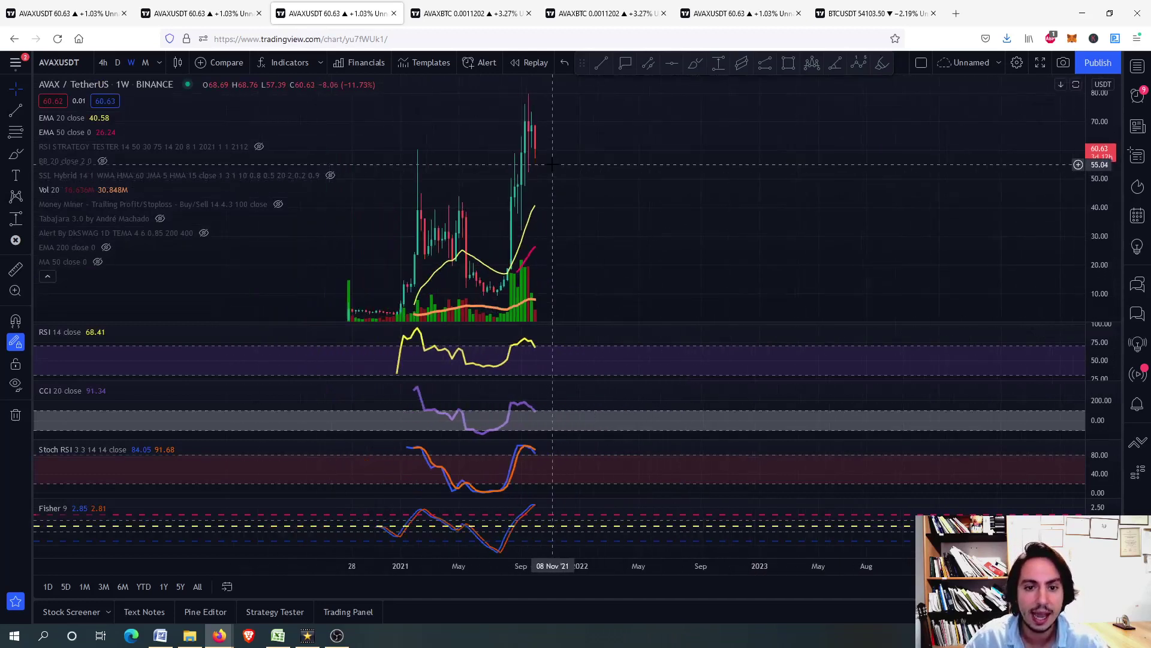
scroll(557, 204, up, 3)
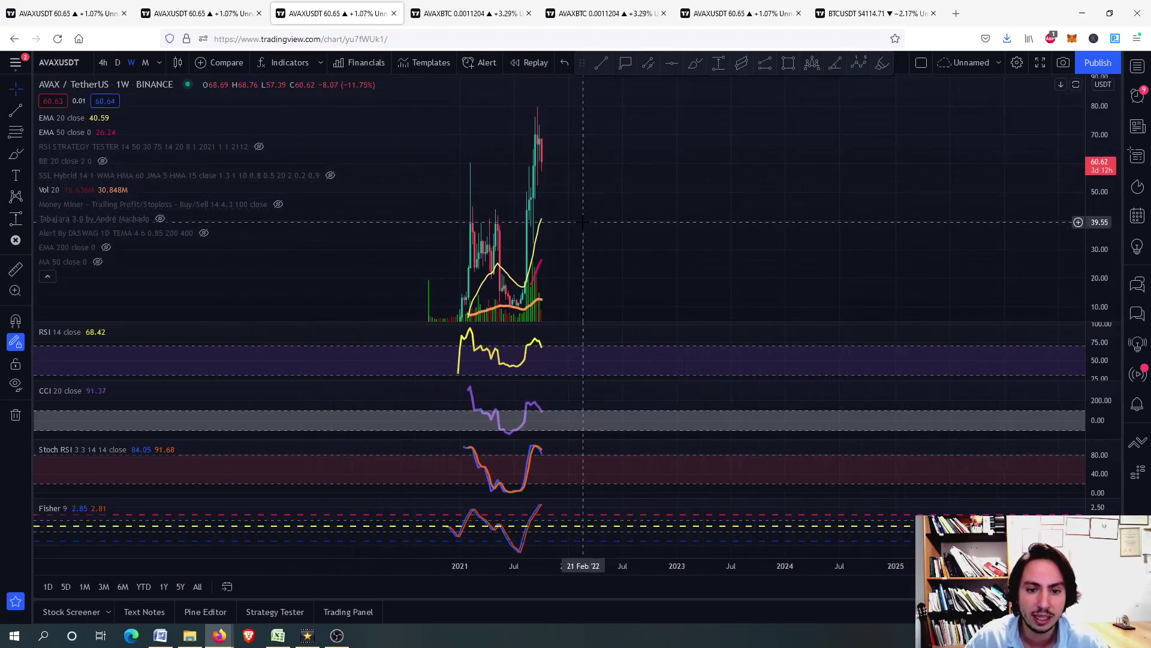
scroll(534, 208, up, 2)
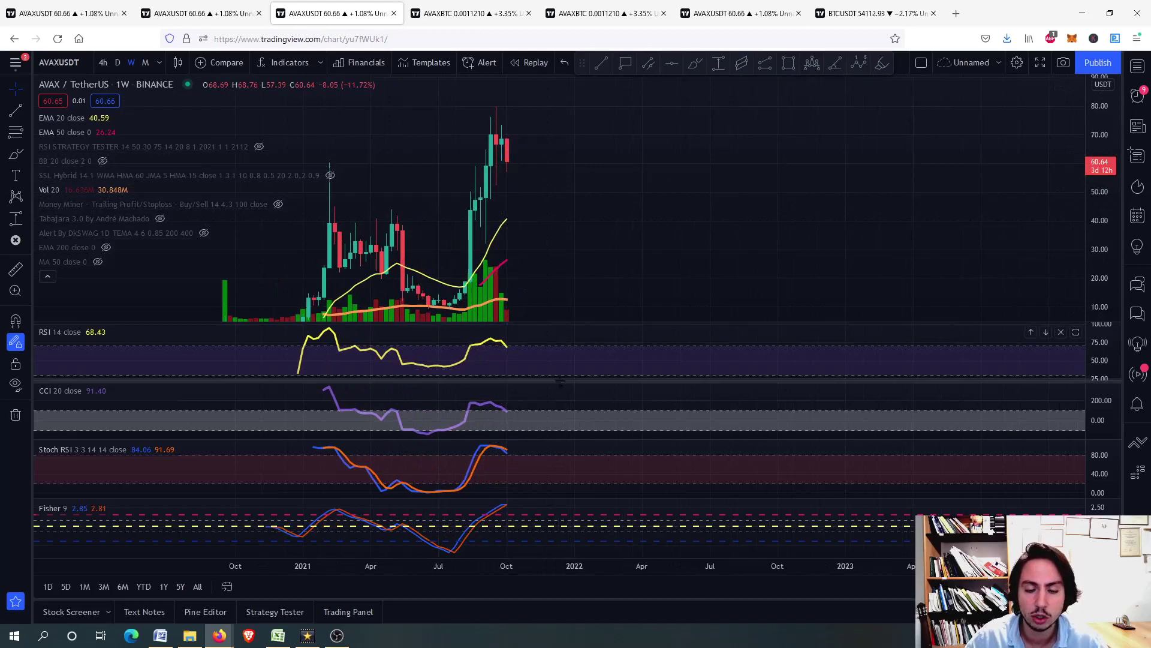
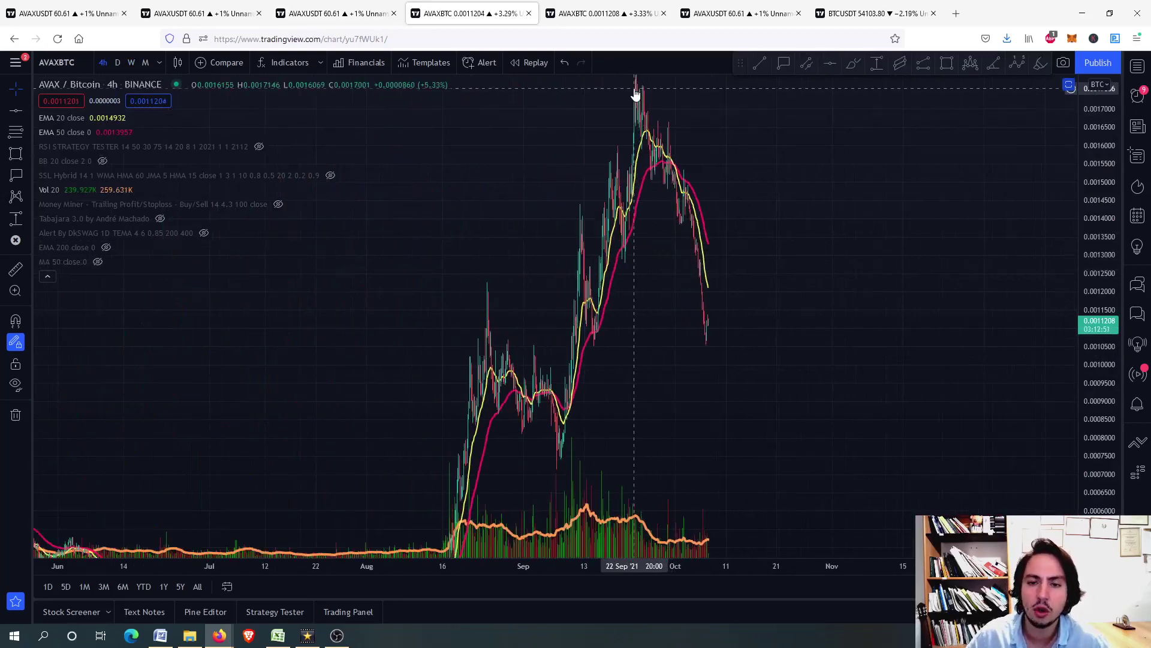
Measure the 4h AVAXBTC decline from the September peak to the October low with a price range, and delete the measurement
scroll(690, 300, up, 4)
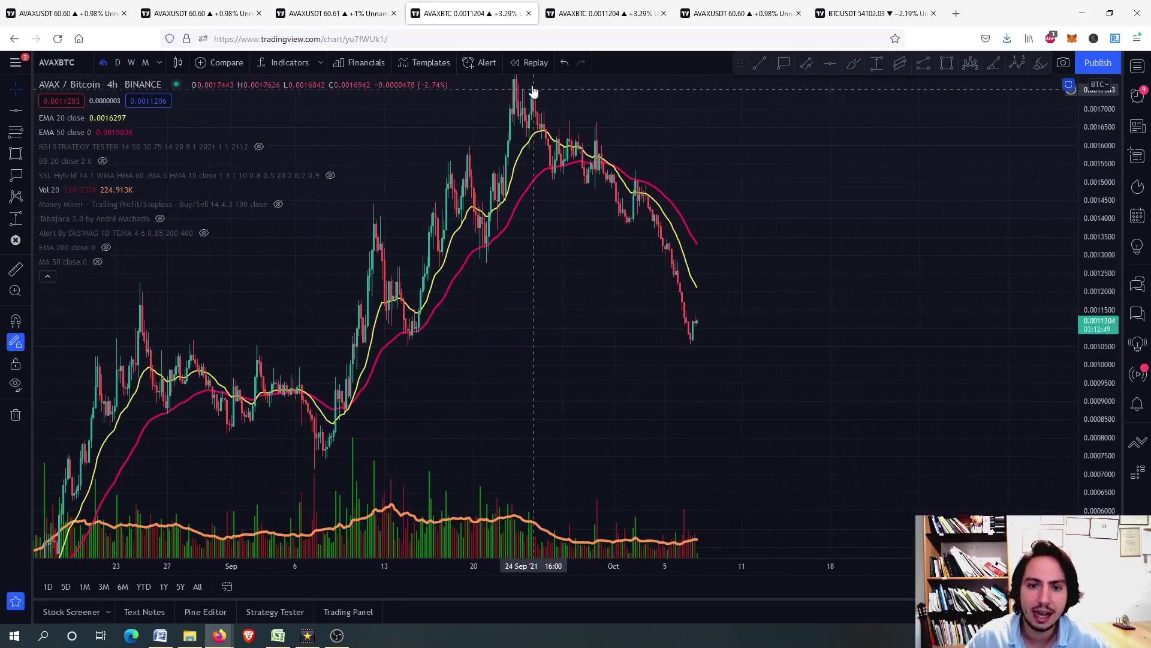
scroll(702, 406, down, 5)
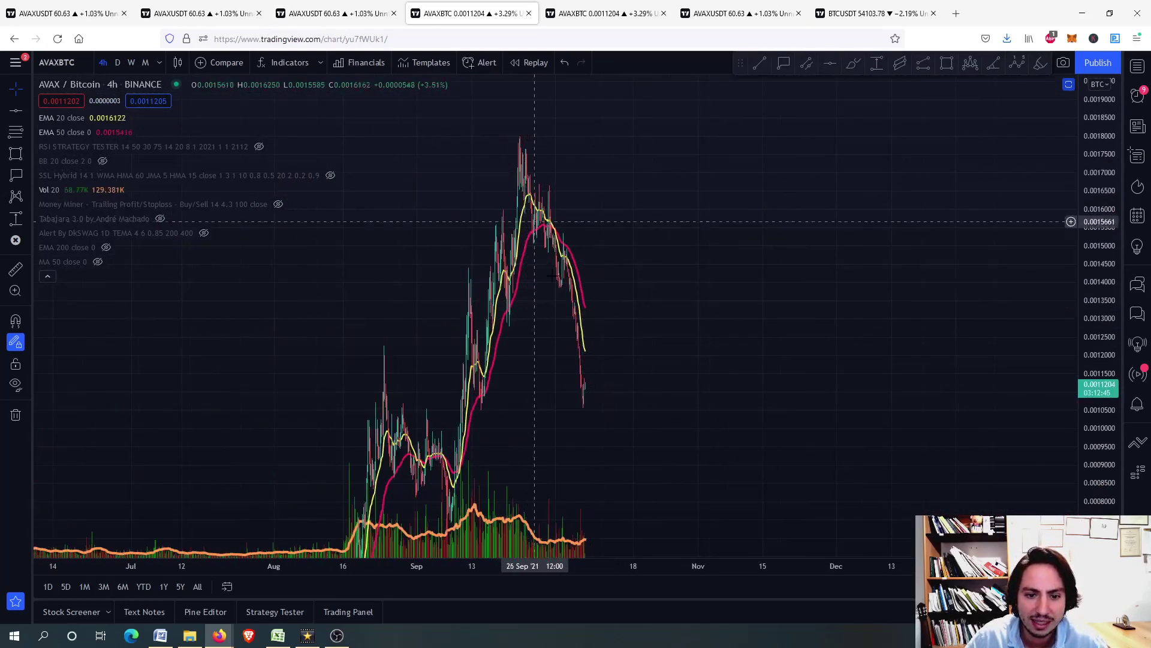
shift+click(558, 137)
click(649, 406)
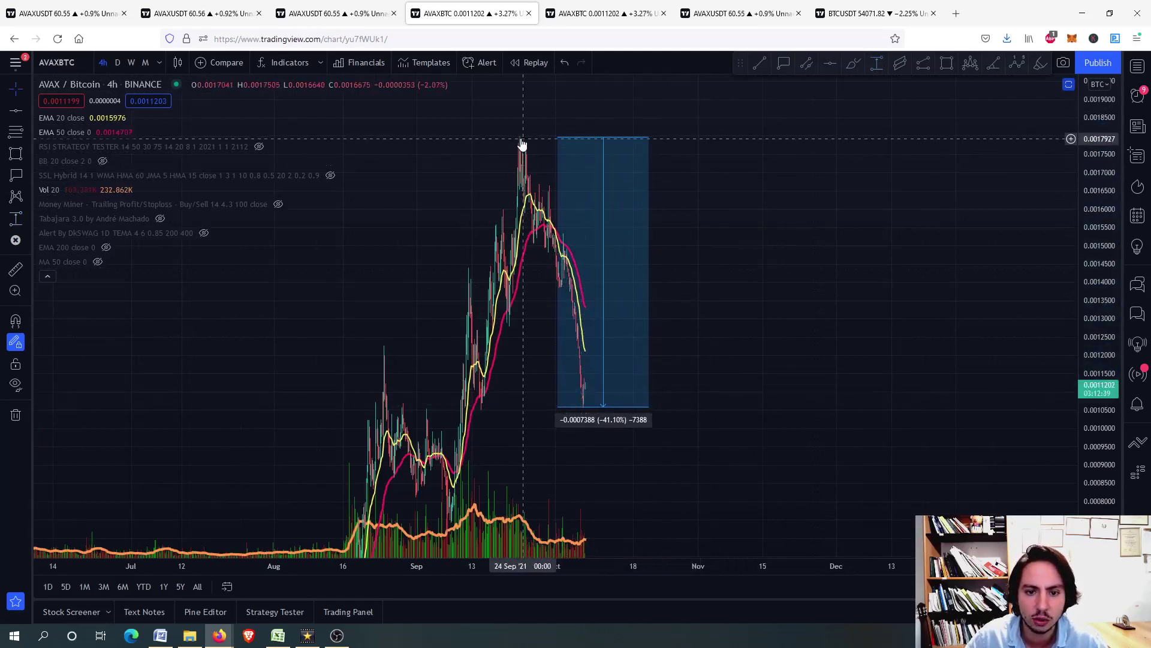
drag(552, 142, 518, 136)
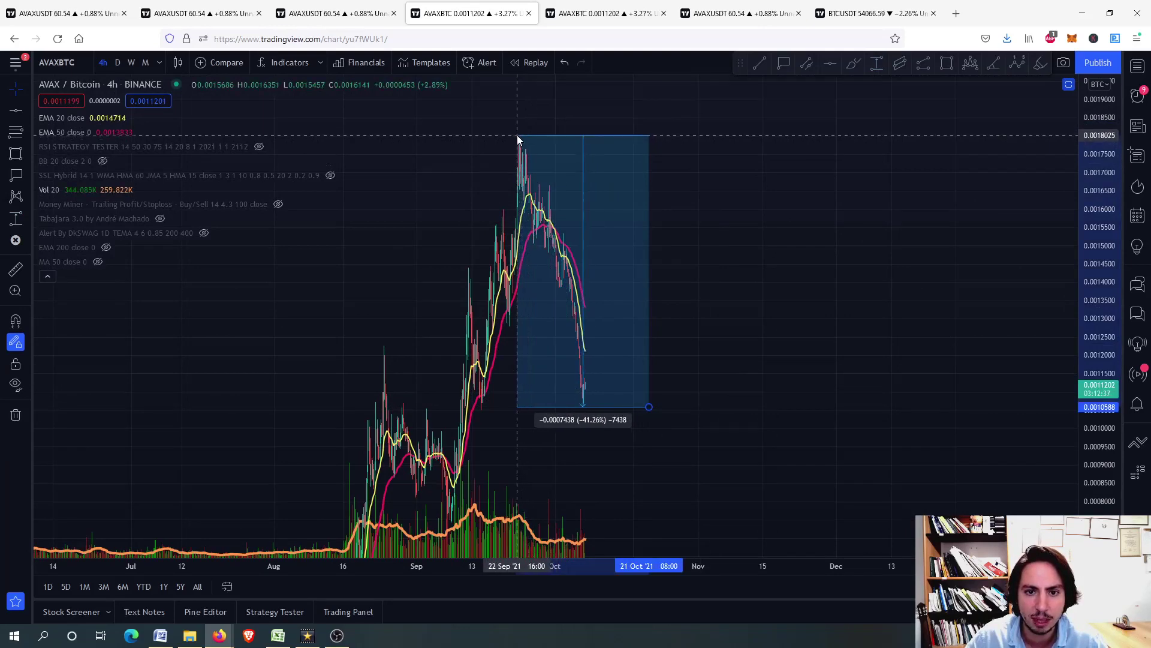
key(Delete)
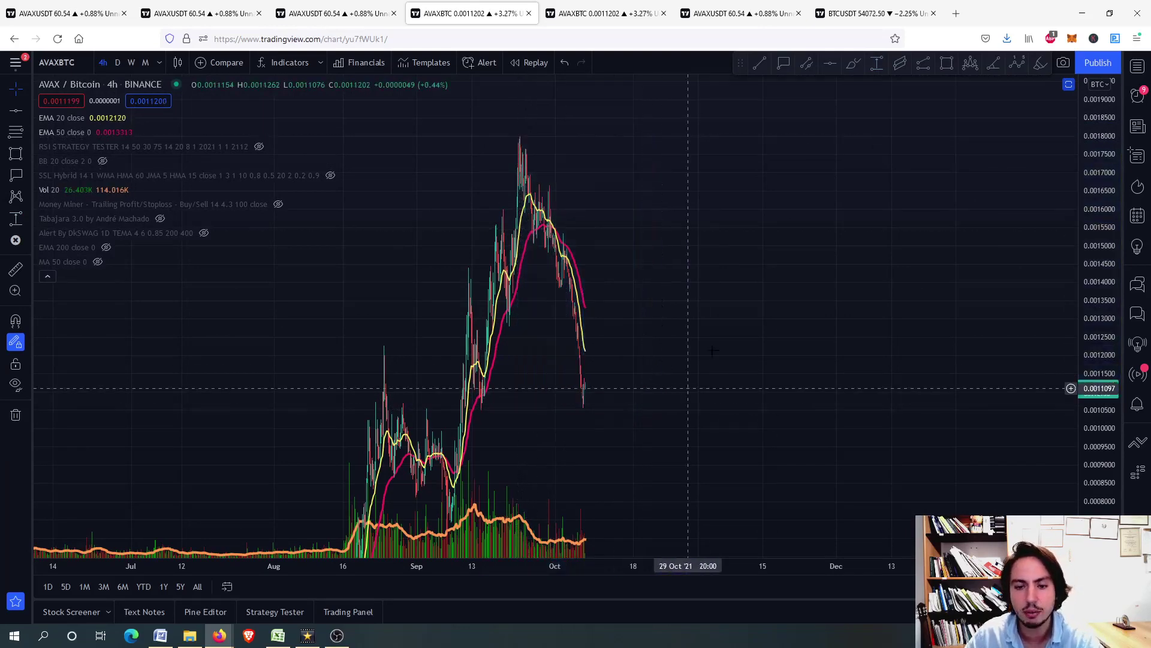
Examine the RSI and CCI of the 4h AVAXBTC chart, each in an enlarged pane, and restore the full layout
scroll(682, 382, up, 5)
scroll(682, 383, up, 2)
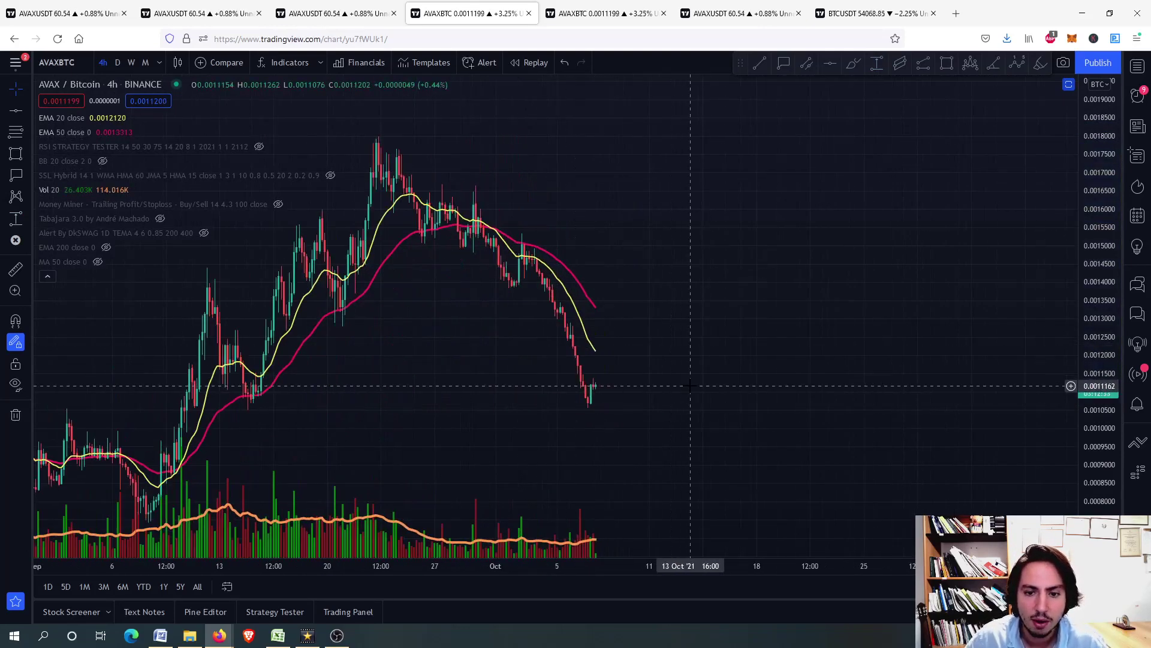
double_click(689, 390)
double_click(667, 354)
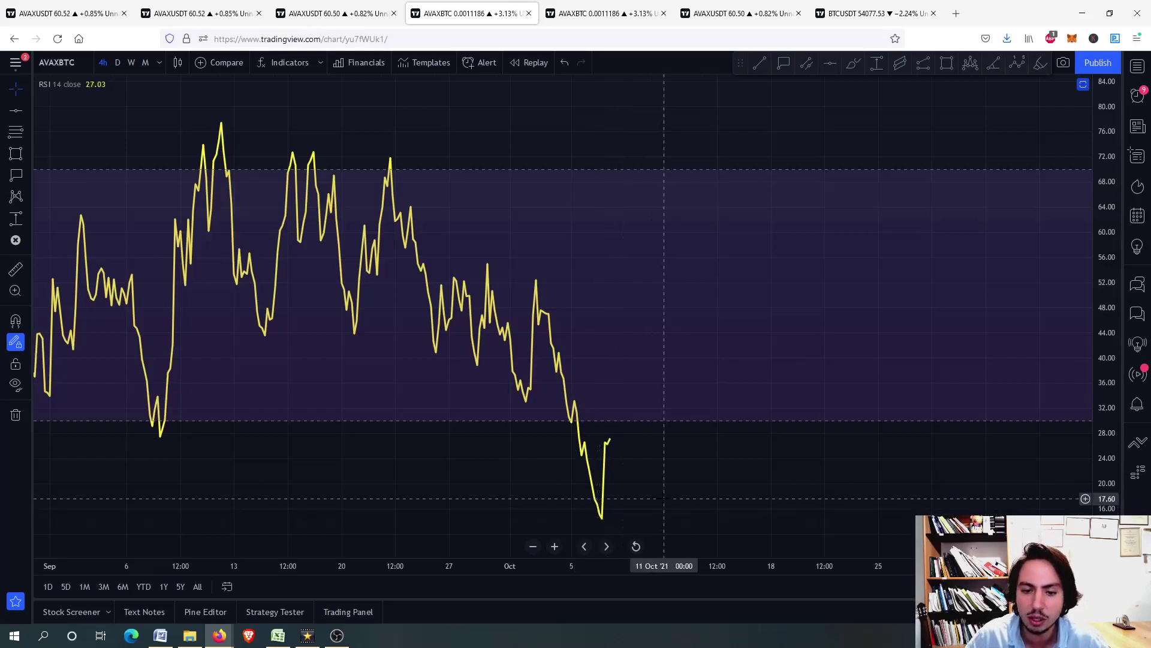
double_click(629, 456)
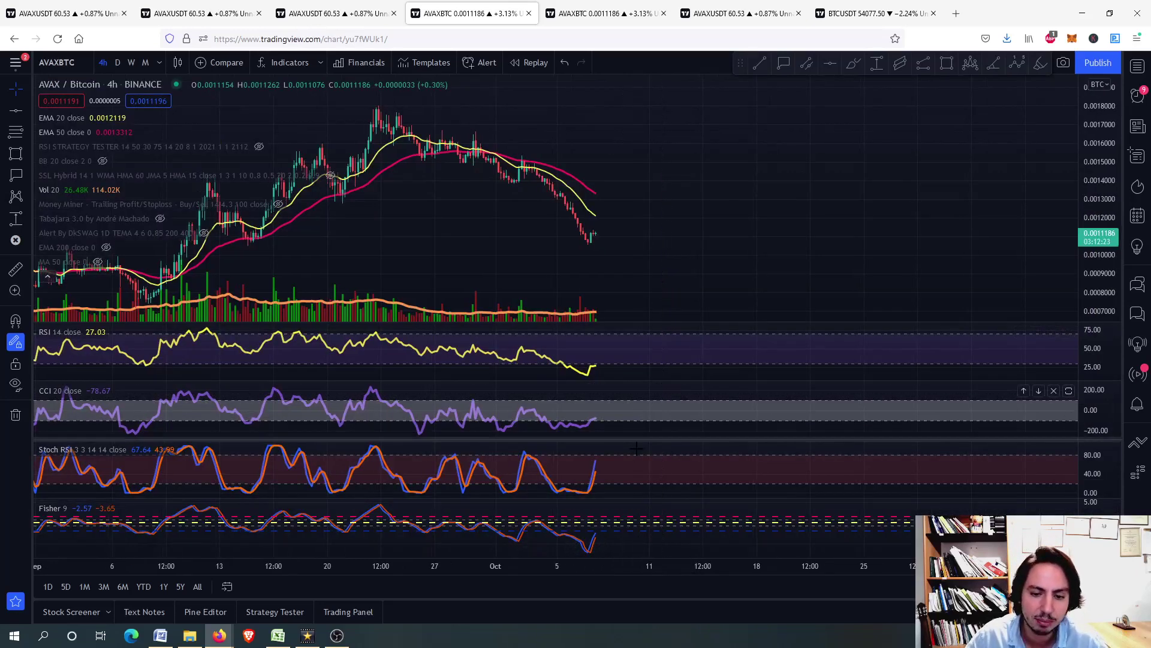
double_click(637, 407)
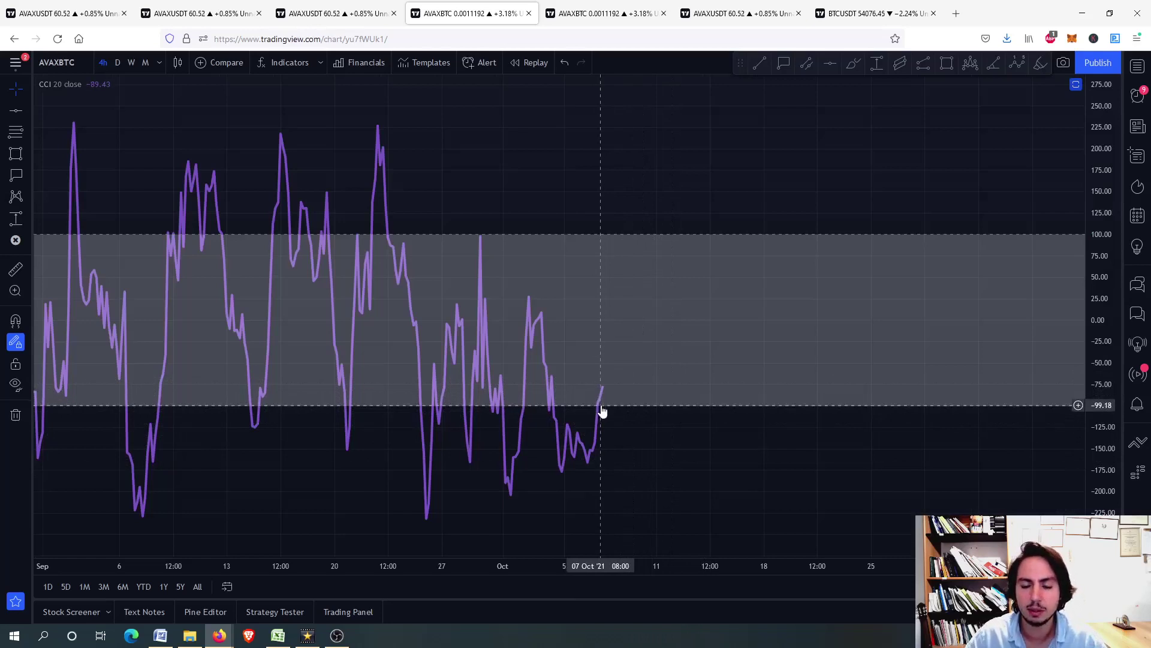
double_click(668, 356)
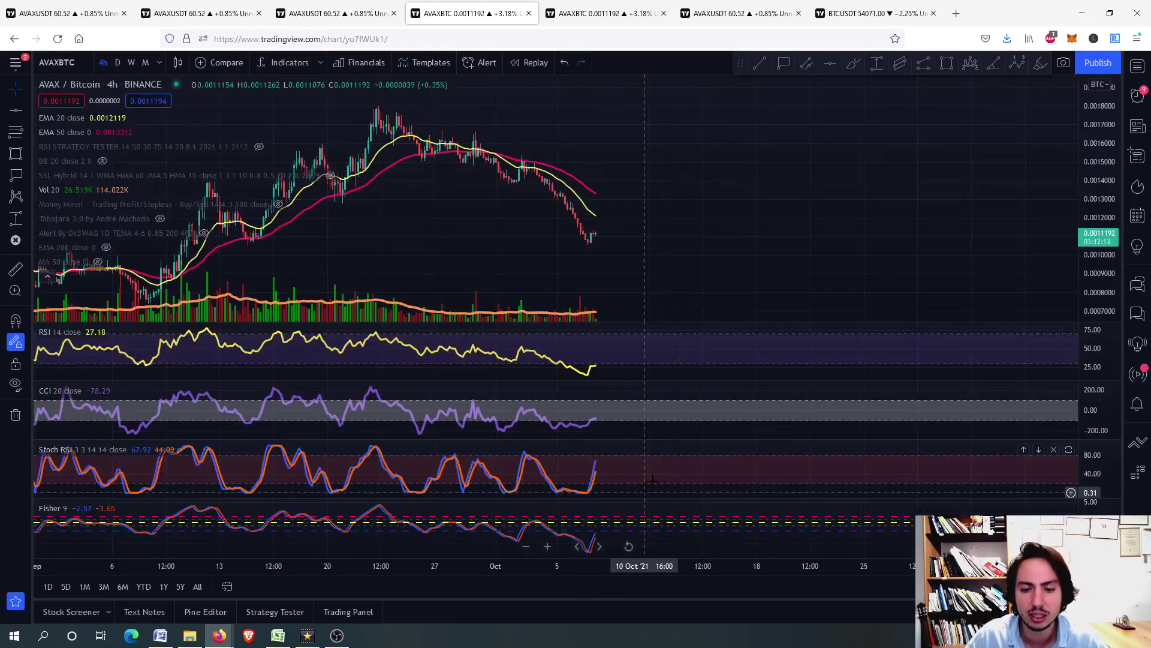
Switch to the daily AVAXBTC chart and examine the RSI and Fisher indicators, each in an enlarged pane, restoring the layout
click(588, 5)
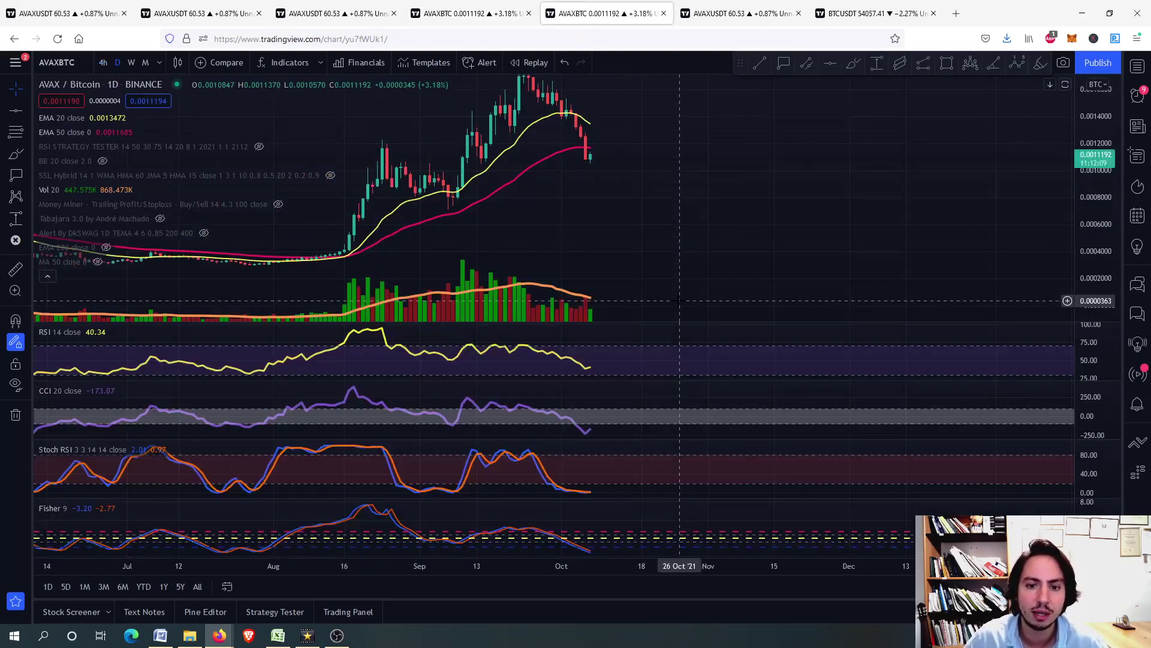
double_click(652, 359)
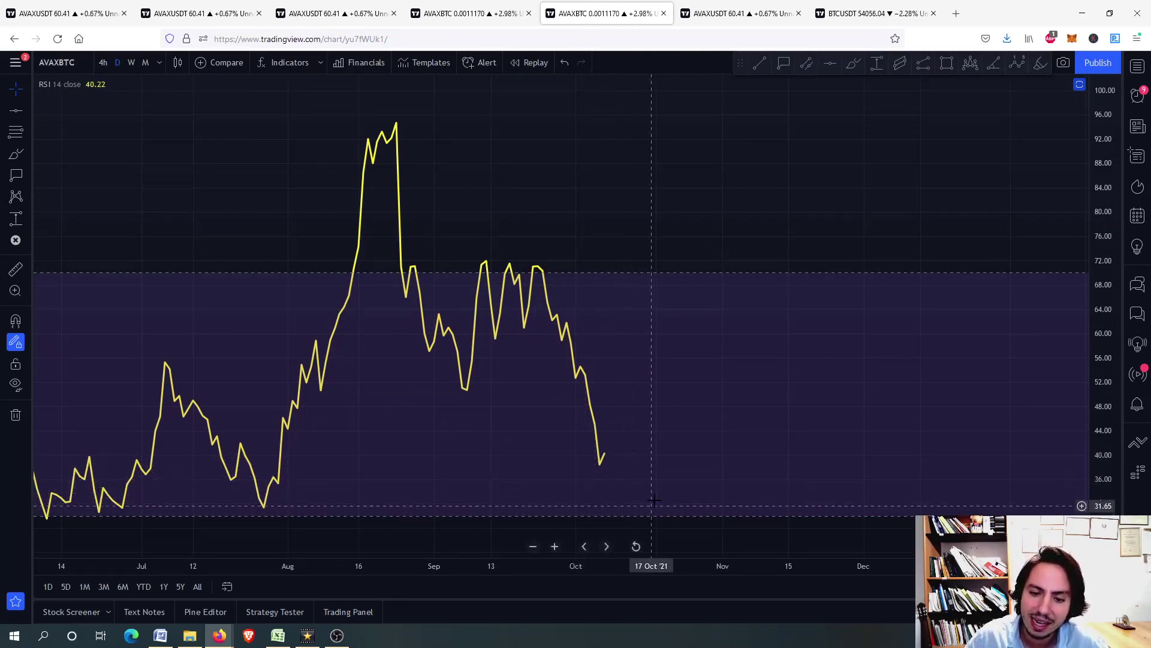
double_click(637, 334)
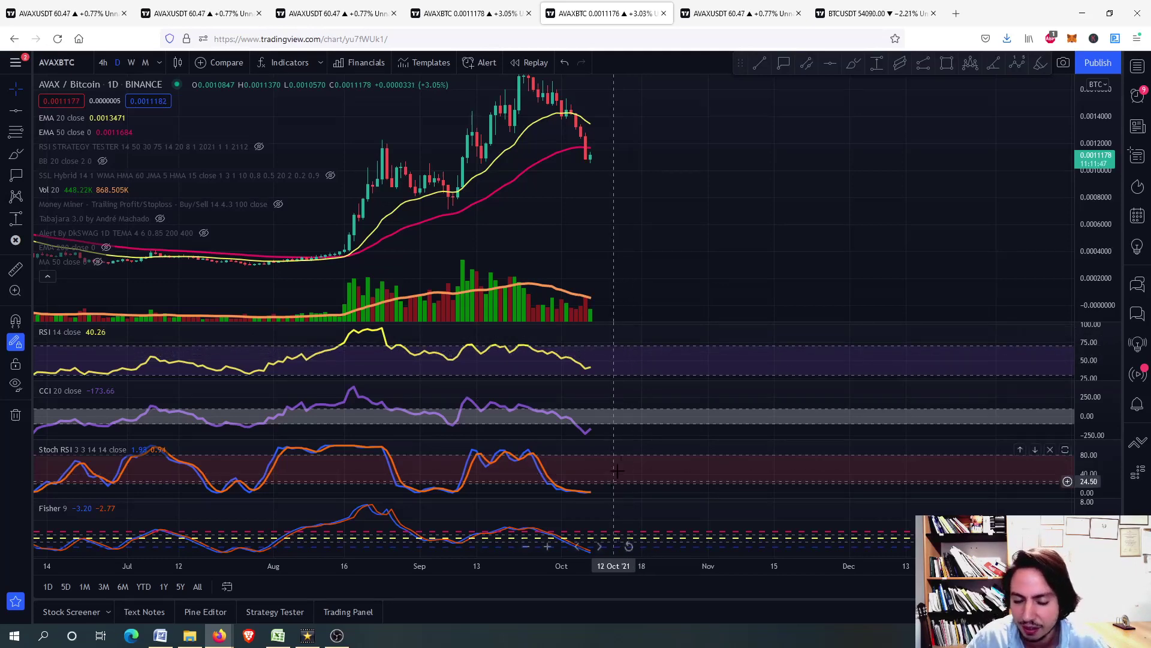
double_click(604, 513)
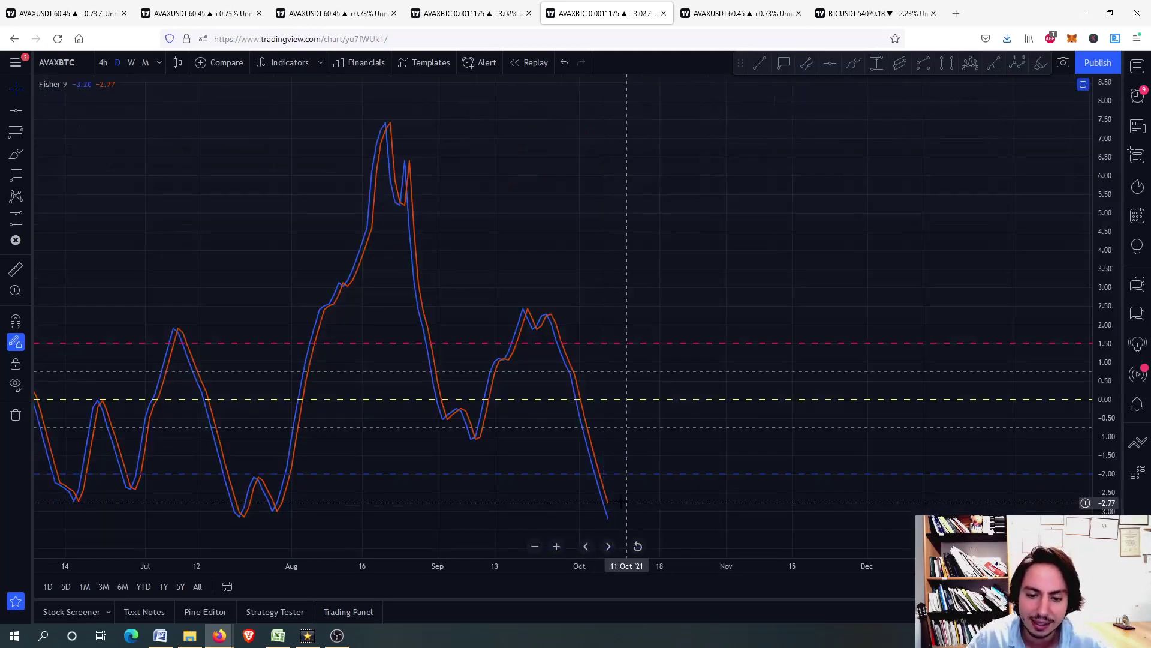
double_click(670, 462)
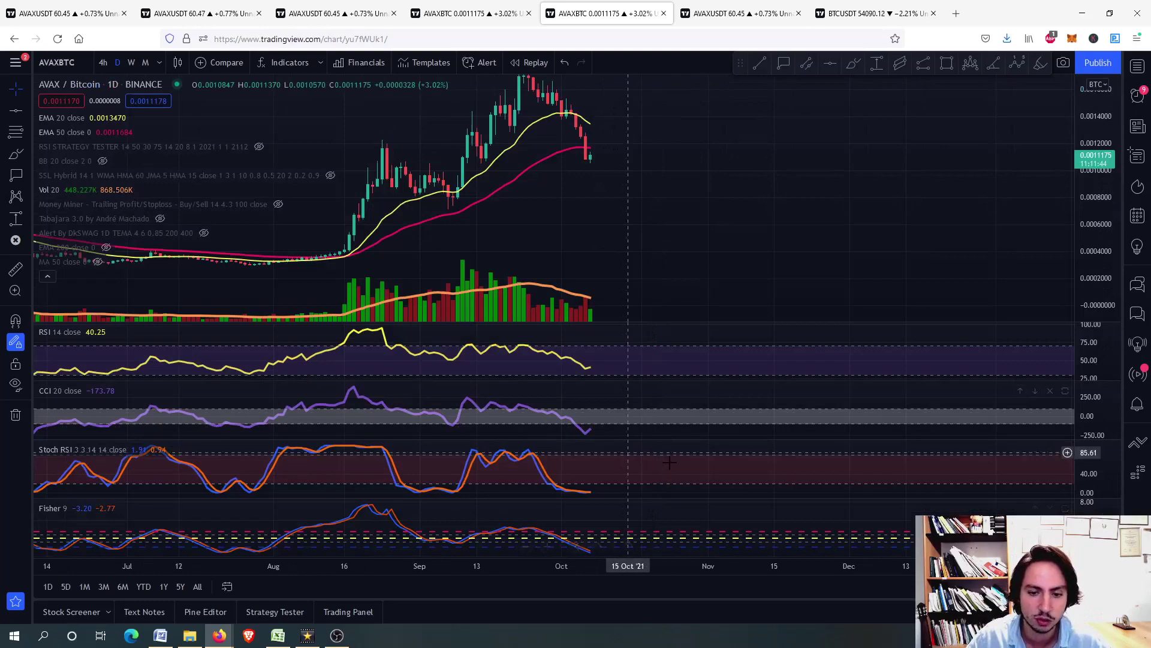
Enlarge the daily AVAXBTC price pane and examine the candles against the 20 and 50 EMAs, with the September peak in view
double_click(624, 180)
scroll(651, 206, down, 3)
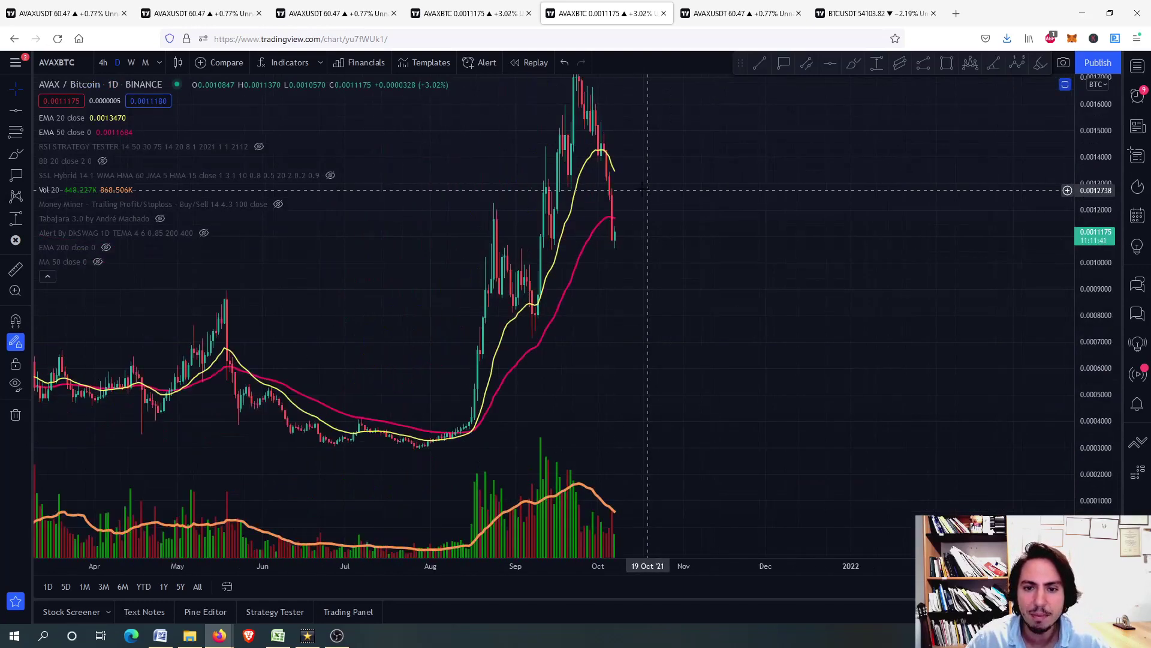
drag(614, 210, 588, 326)
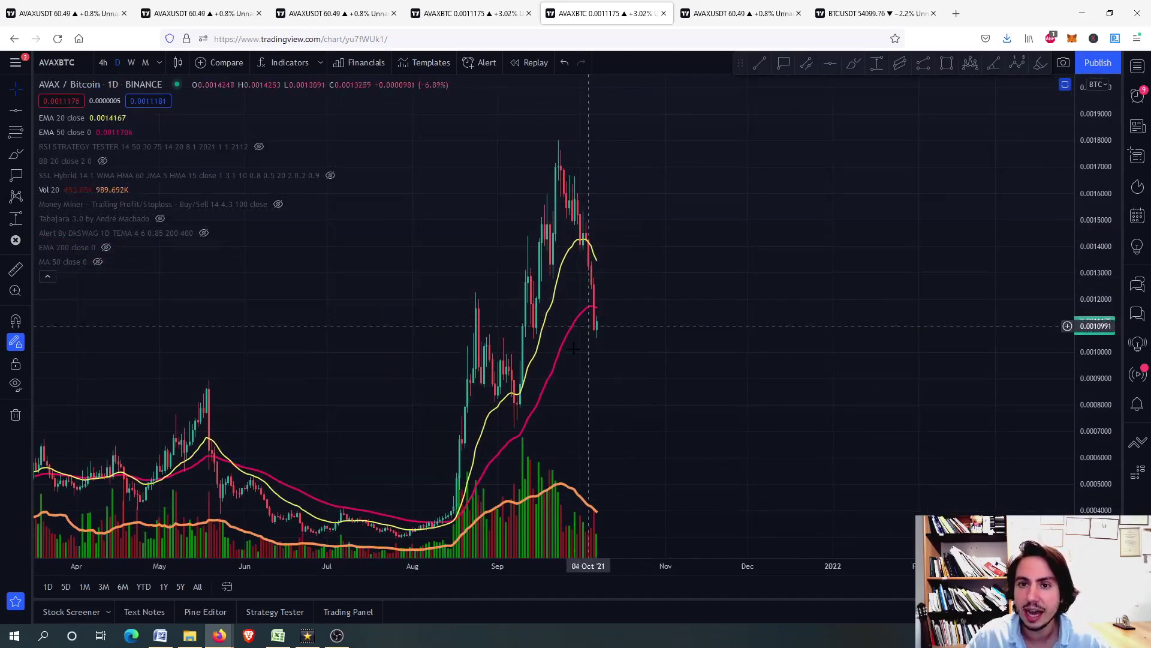
Switch to the 4h AVAXUSDT chart with Fibonacci levels and examine the latest candles against the 0.786 level at 58.37
click(724, 7)
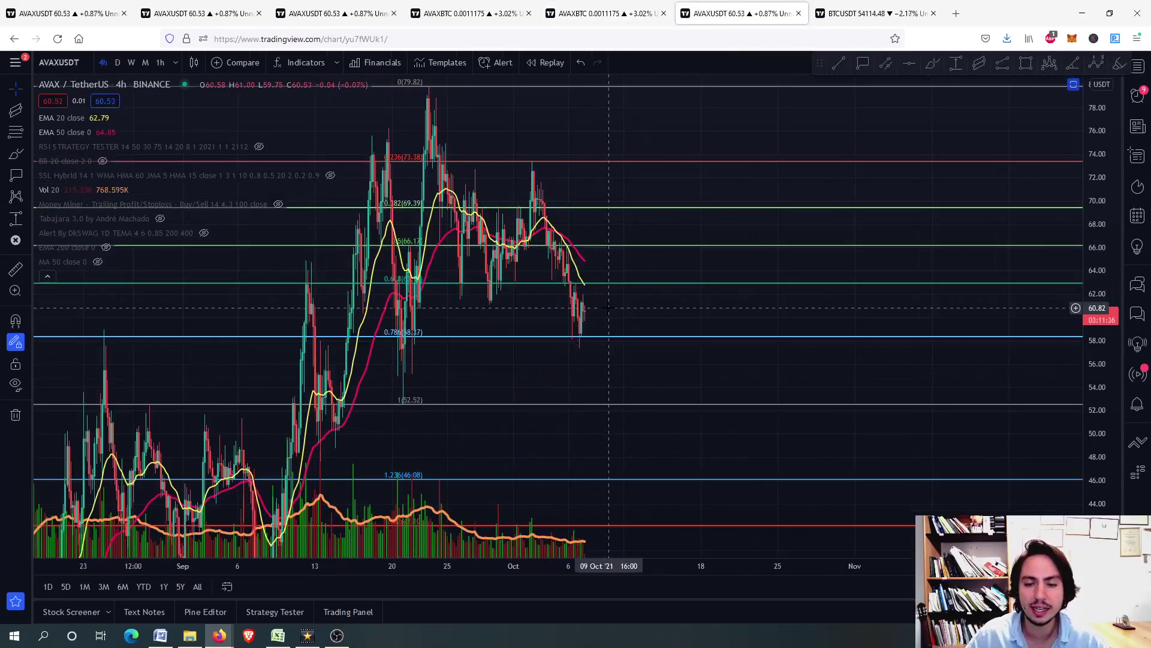
scroll(608, 307, up, 3)
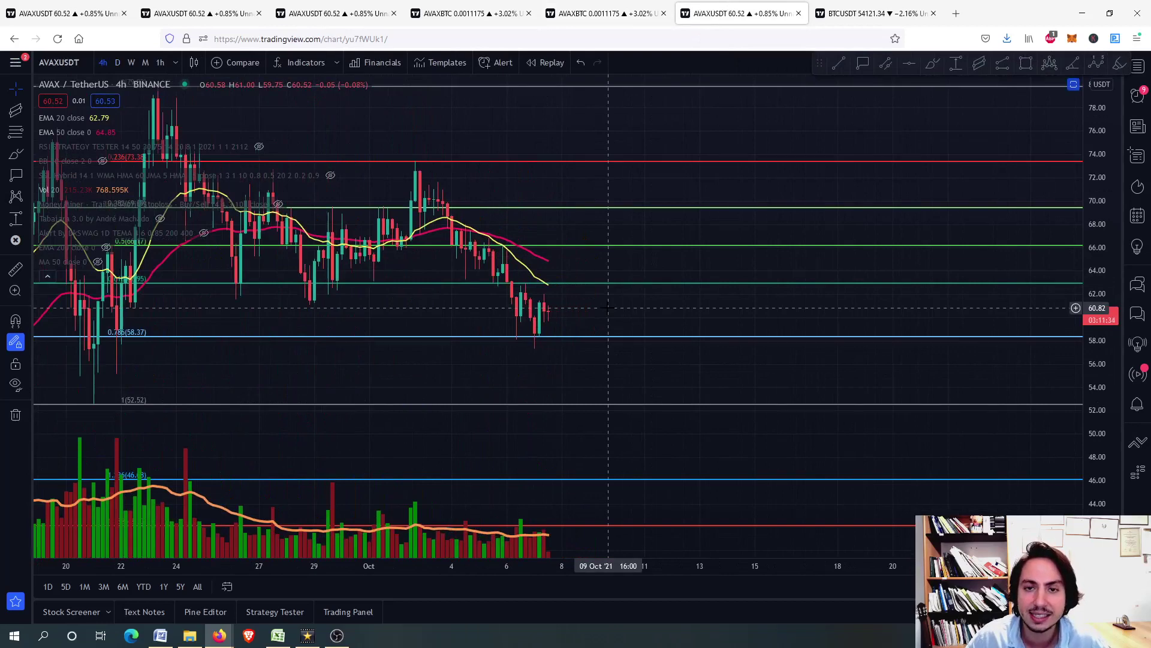
scroll(608, 307, down, 2)
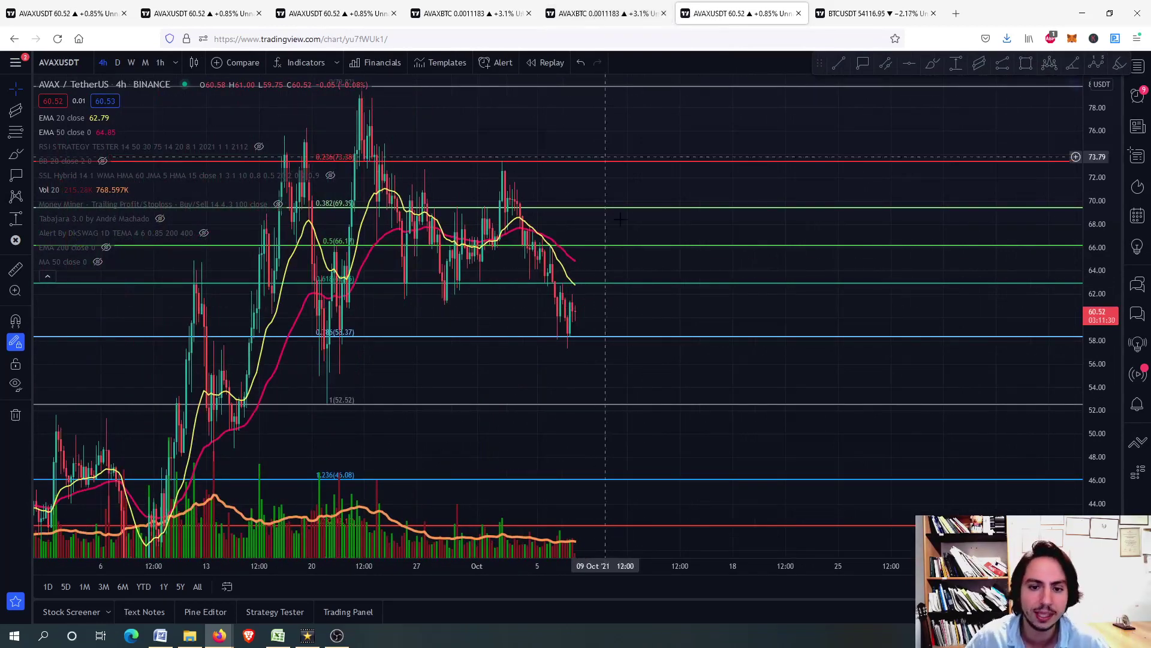
mouse_move(612, 314)
mouse_down()
mouse_move(596, 354)
mouse_move(587, 343)
mouse_move(553, 371)
mouse_move(645, 363)
mouse_move(622, 353)
mouse_up()
Brush an ellipse around the latest lows at the 58.37 Fibonacci level and sketch a projected dip and rebound beside the candles
click(933, 63)
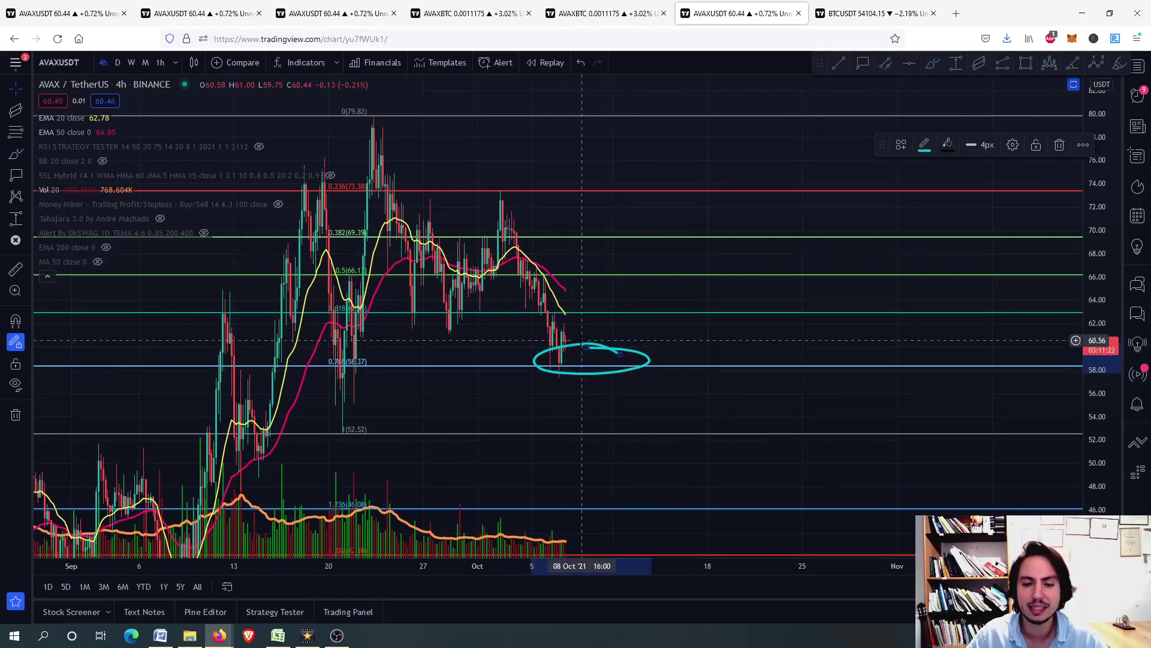
click(932, 62)
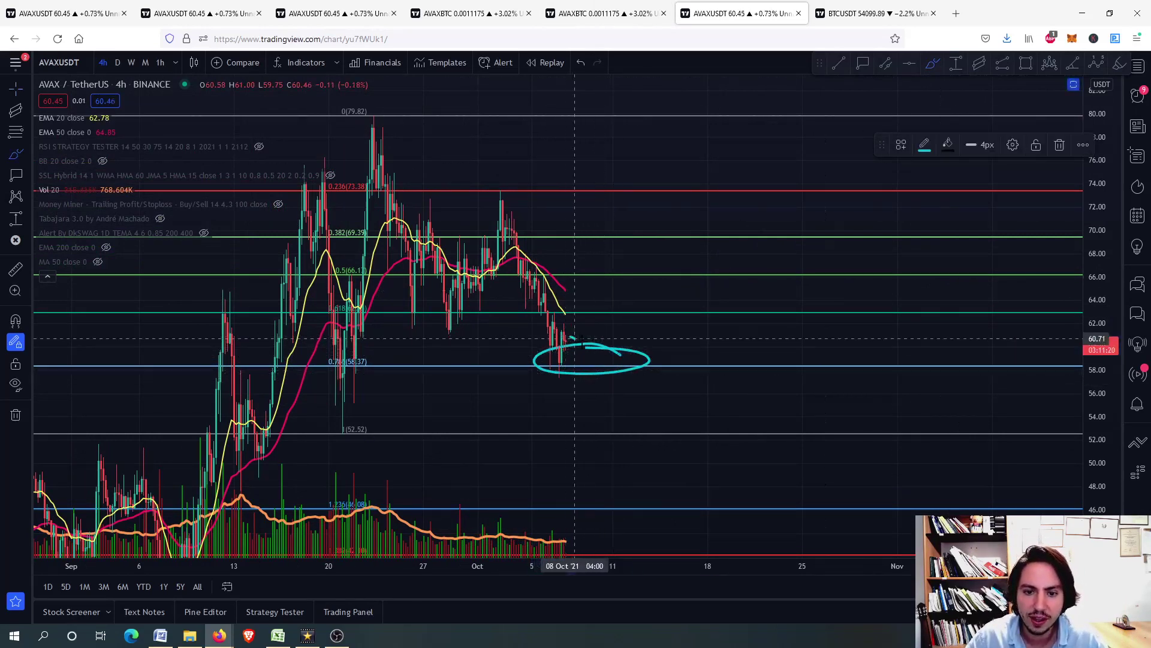
mouse_move(572, 339)
mouse_down()
mouse_move(593, 363)
mouse_move(607, 346)
mouse_up()
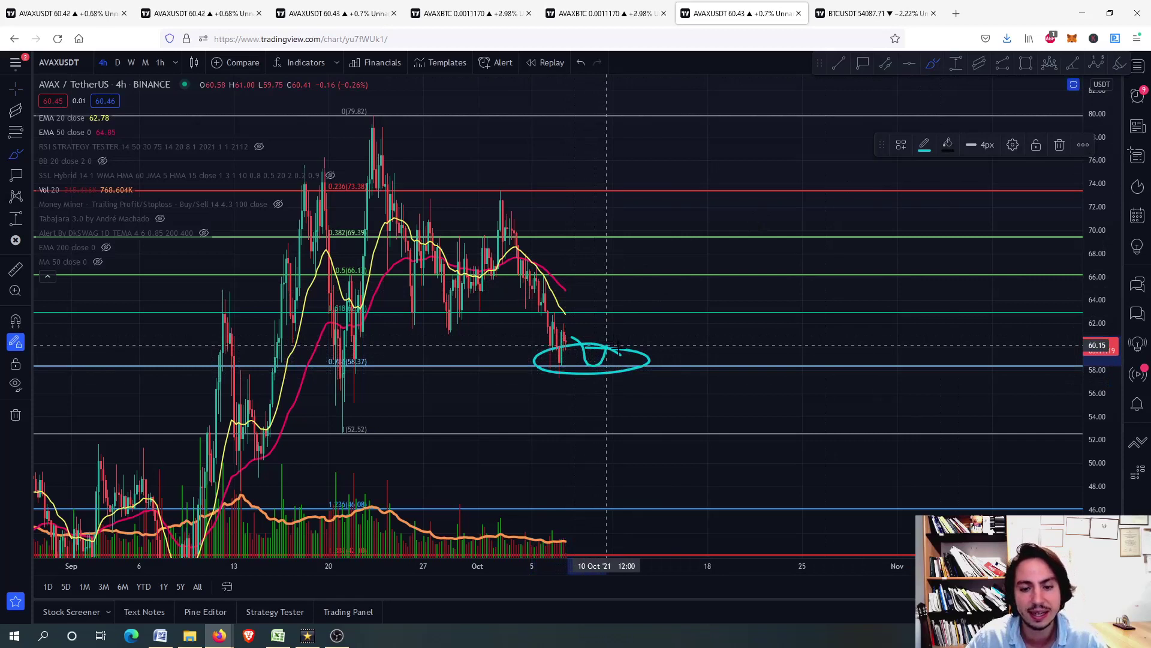
drag(622, 355, 656, 275)
Undo the projected price path and delete the ellipse around the 58.37 level
key(ctrl+z)
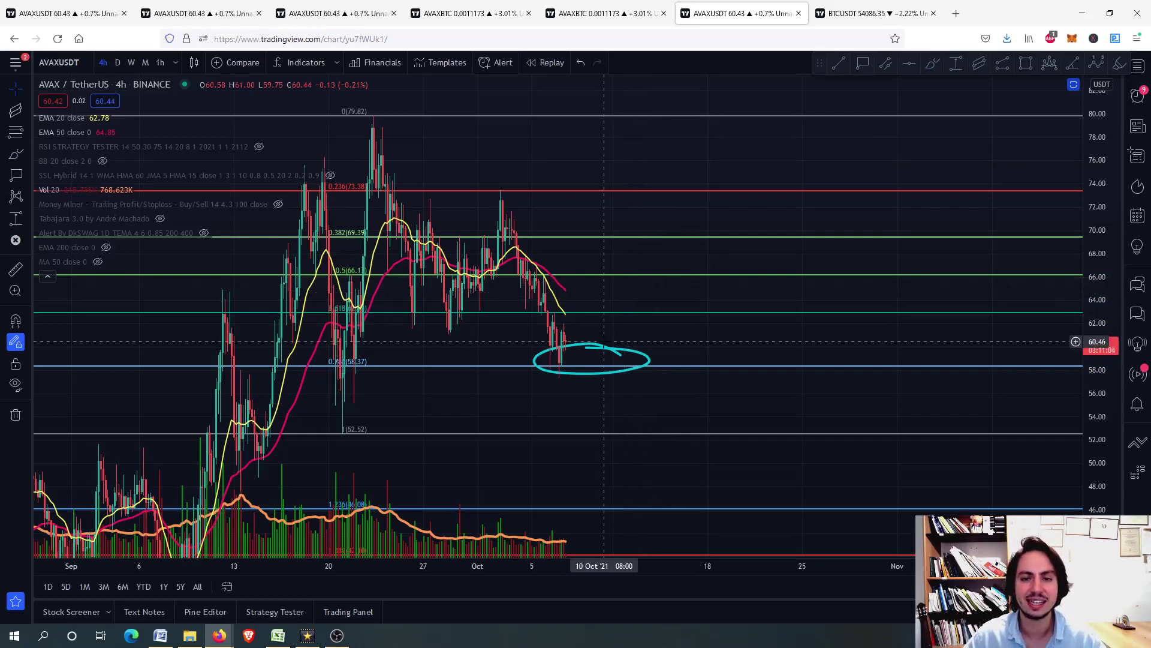
click(595, 350)
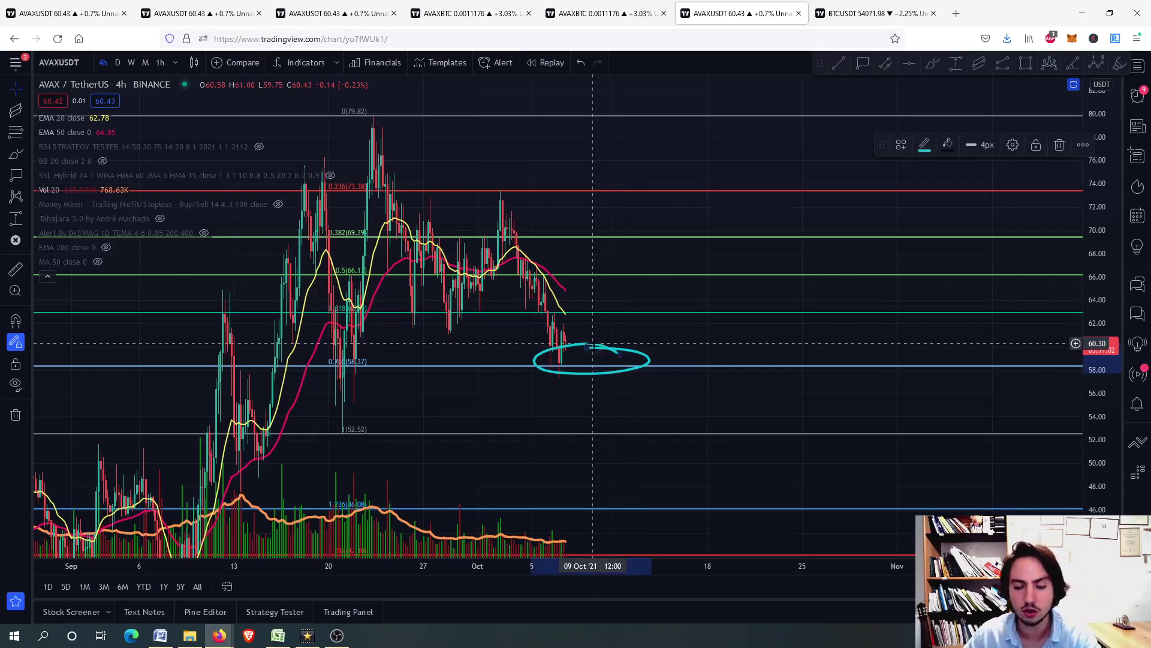
key(Delete)
Draw a second Fibonacci retracement on the 4h AVAXUSDT chart from the September high at 79.82 to the October low at 57.31
scroll(575, 342, up, 2)
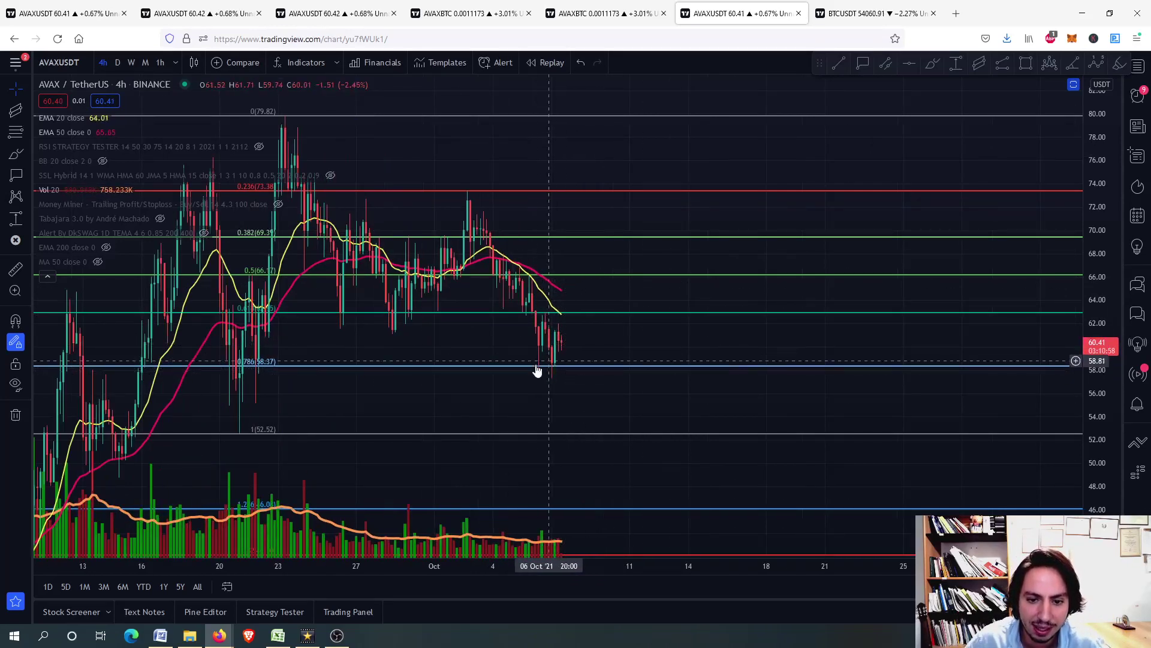
scroll(556, 362, down, 2)
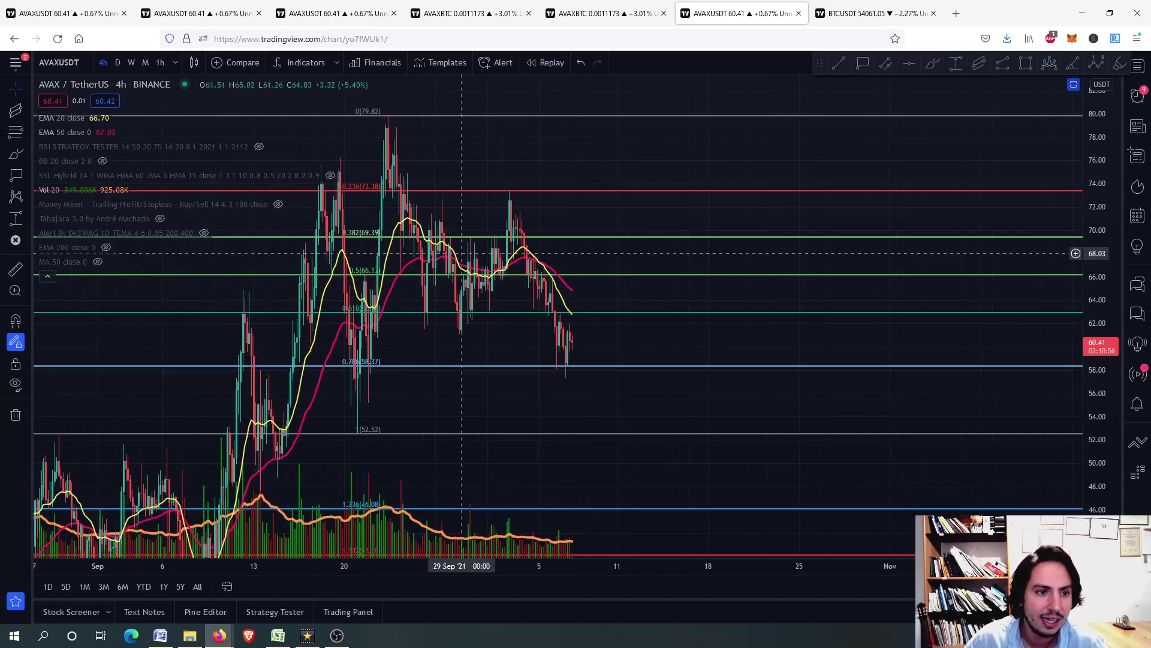
click(414, 116)
click(599, 378)
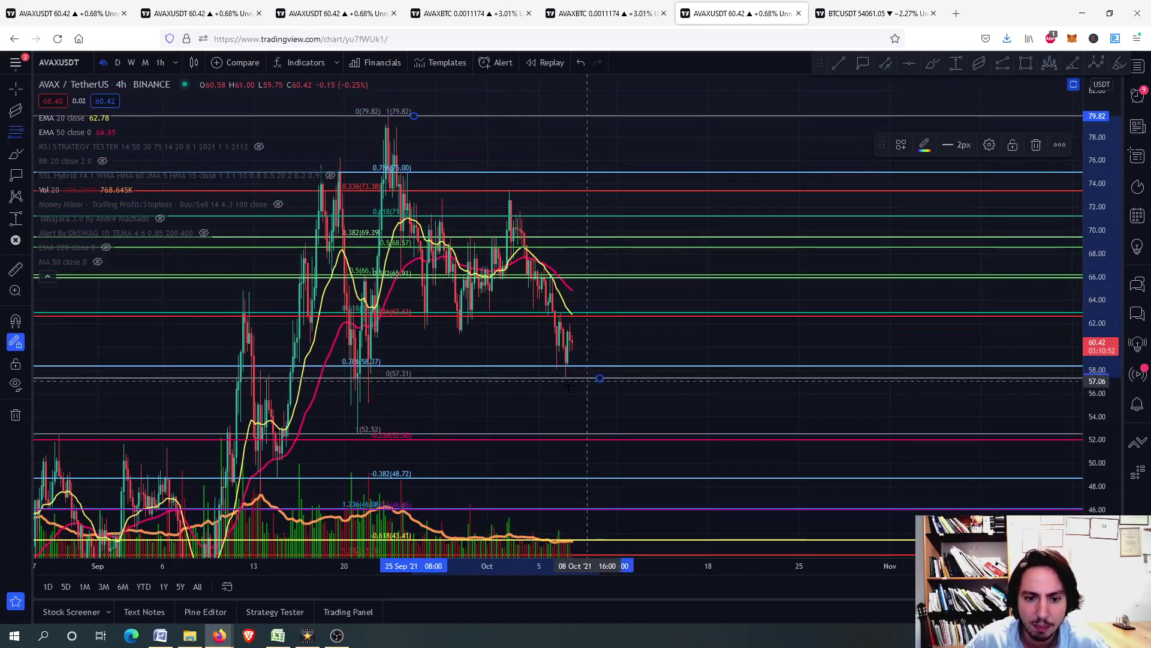
click(583, 393)
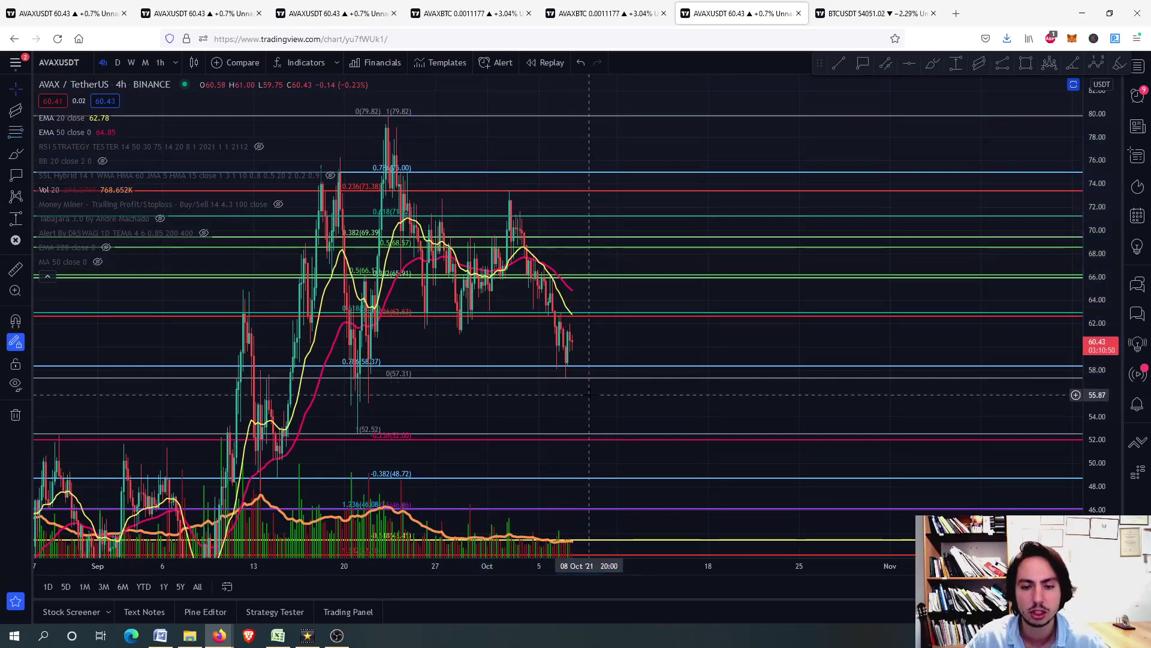
Place price labels at the overlapping Fibonacci levels, at 62.82, 66.02, 68.64 and 69.62, and delete the 68.64 label
click(933, 63)
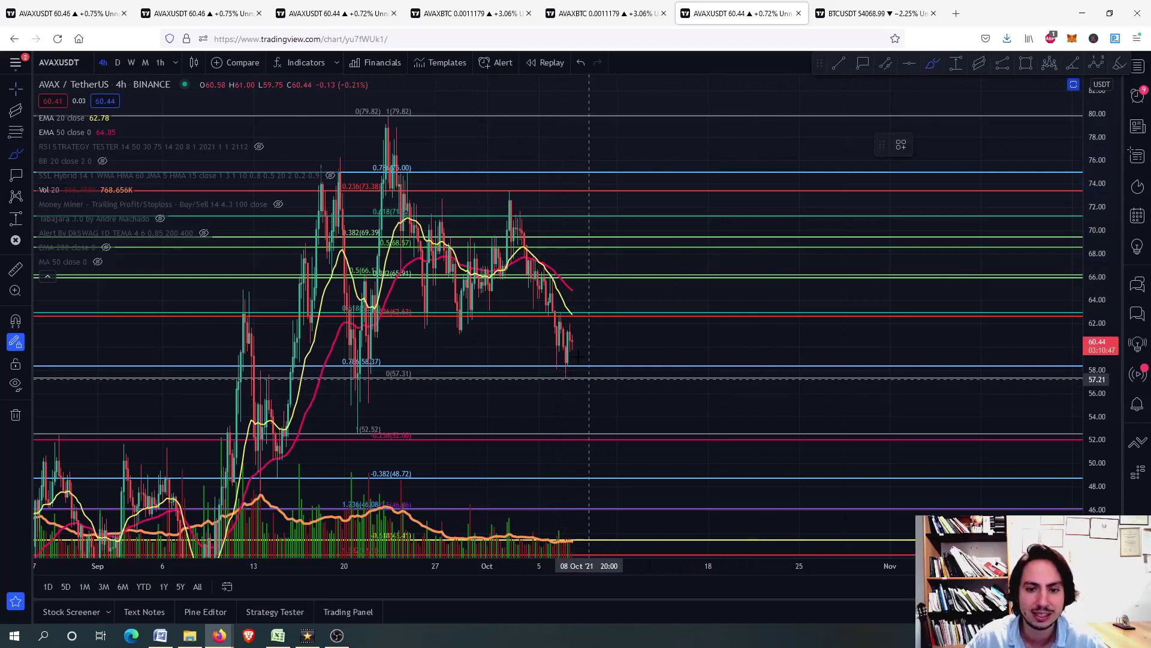
click(862, 62)
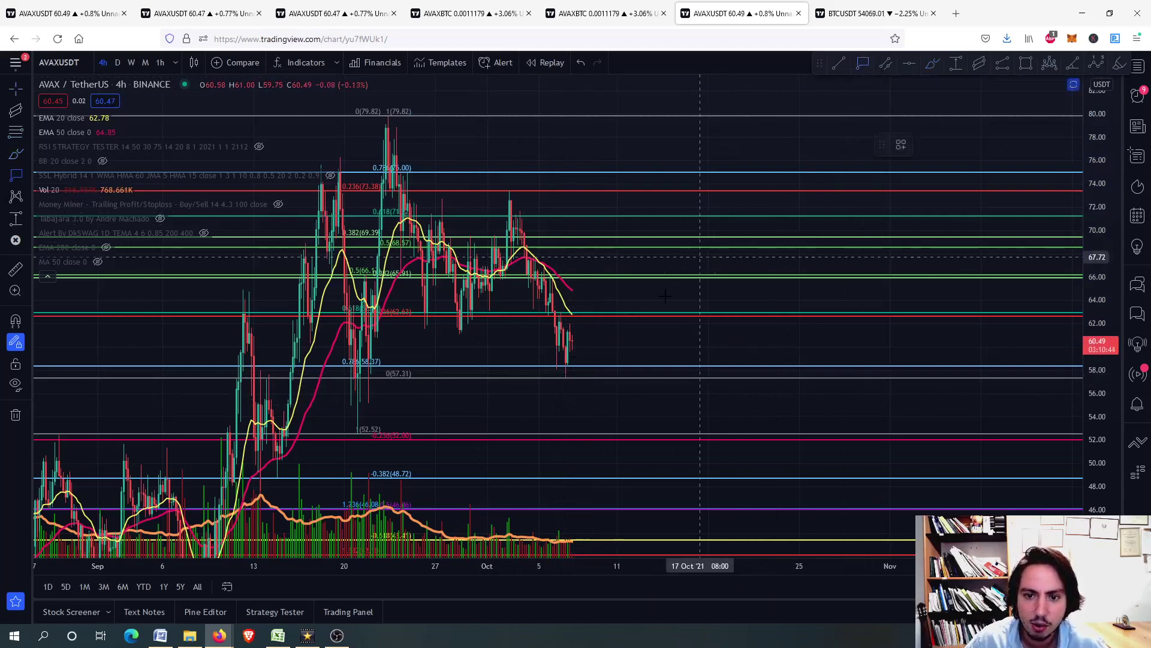
click(613, 313)
click(618, 276)
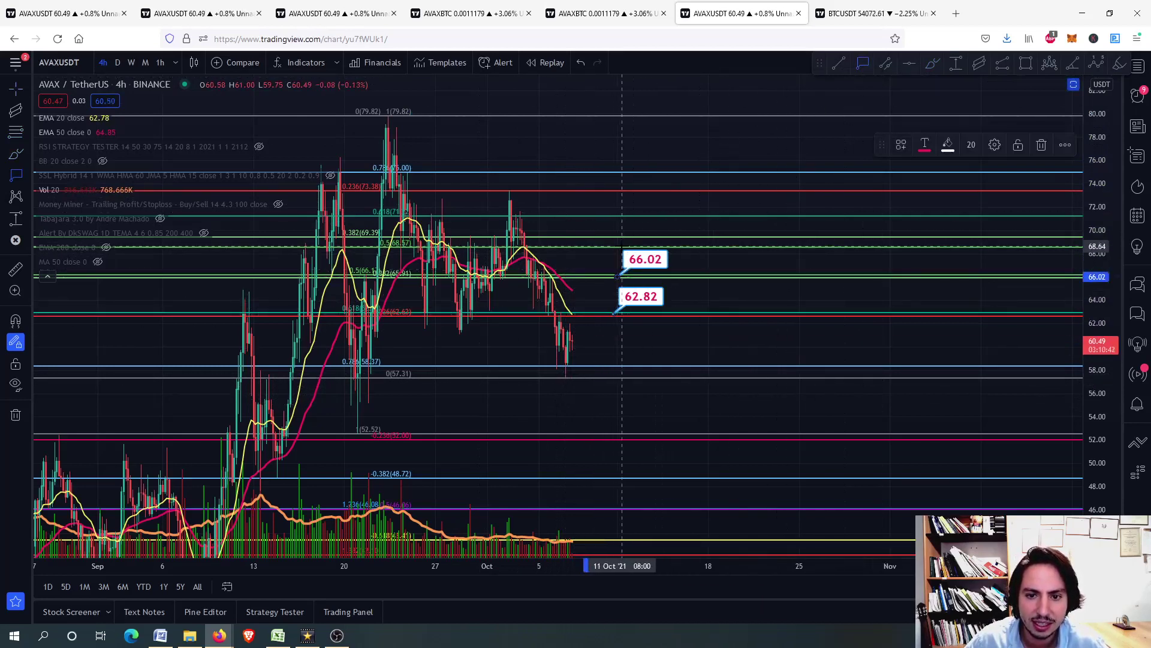
click(622, 245)
key(Escape)
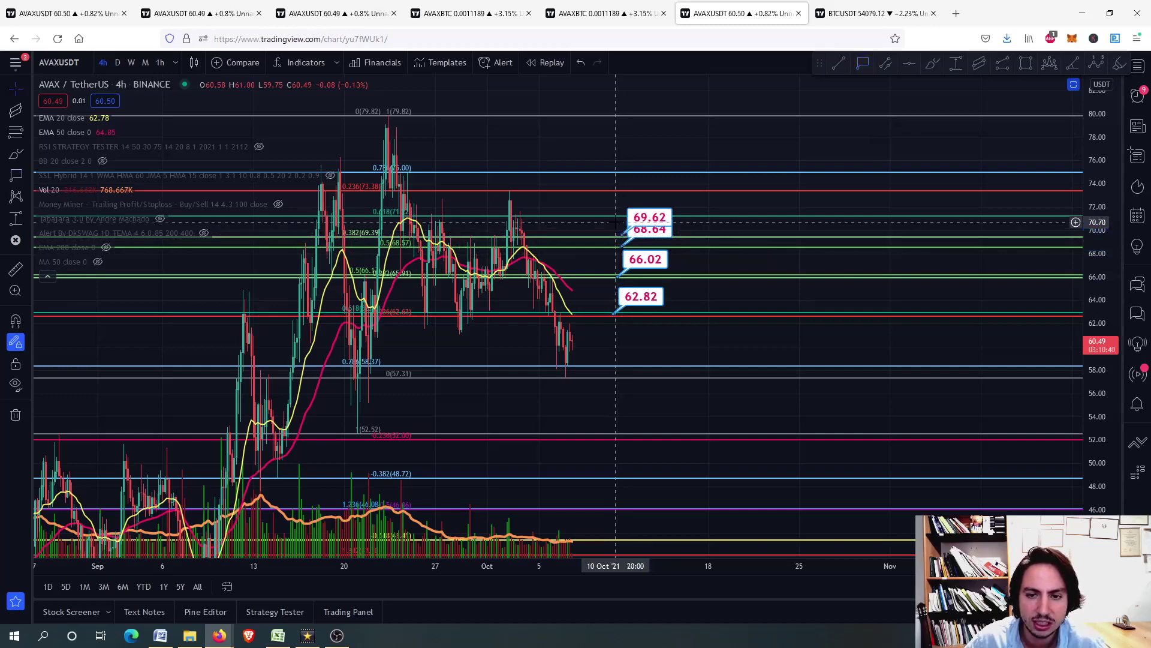
click(645, 235)
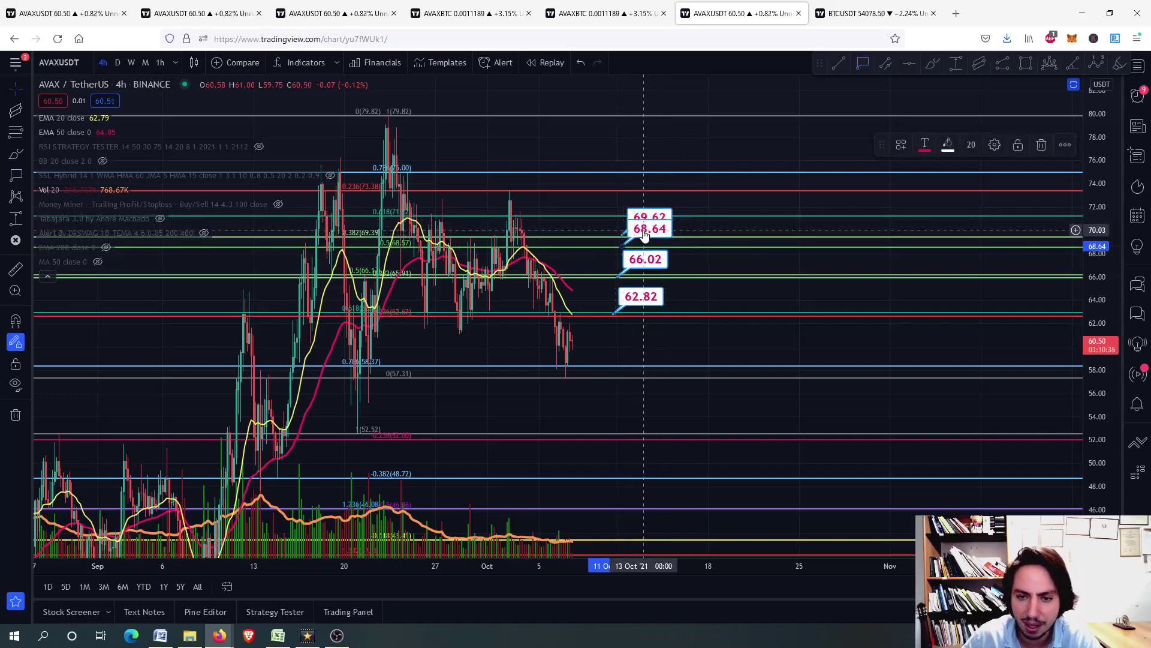
key(Delete)
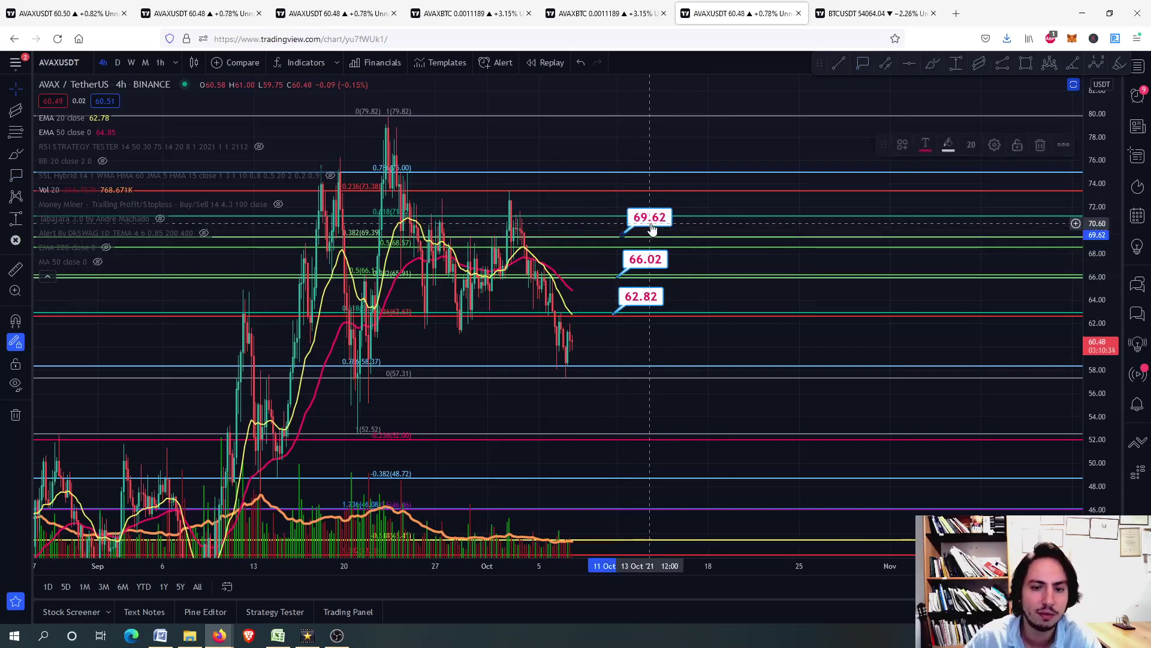
Delete the three remaining price labels at 69.62, 66.02 and 62.82 from the 4h AVAXUSDT chart
click(650, 218)
key(Delete)
click(639, 268)
key(Delete)
drag(644, 296, 644, 299)
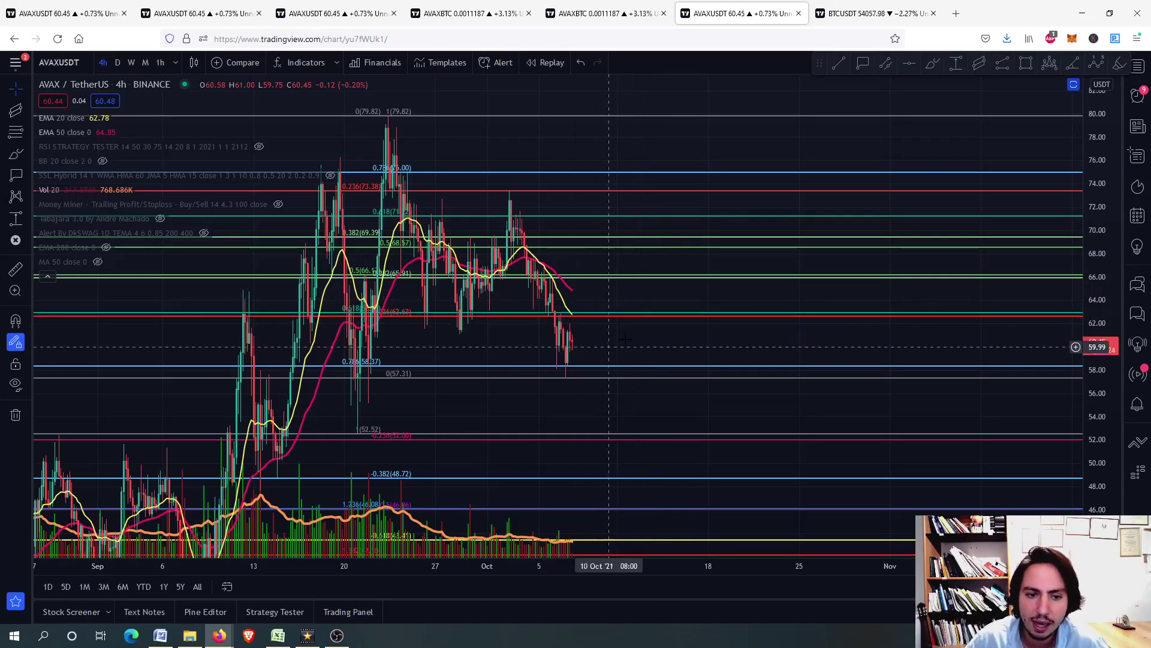
scroll(551, 361, up, 3)
scroll(624, 354, down, 3)
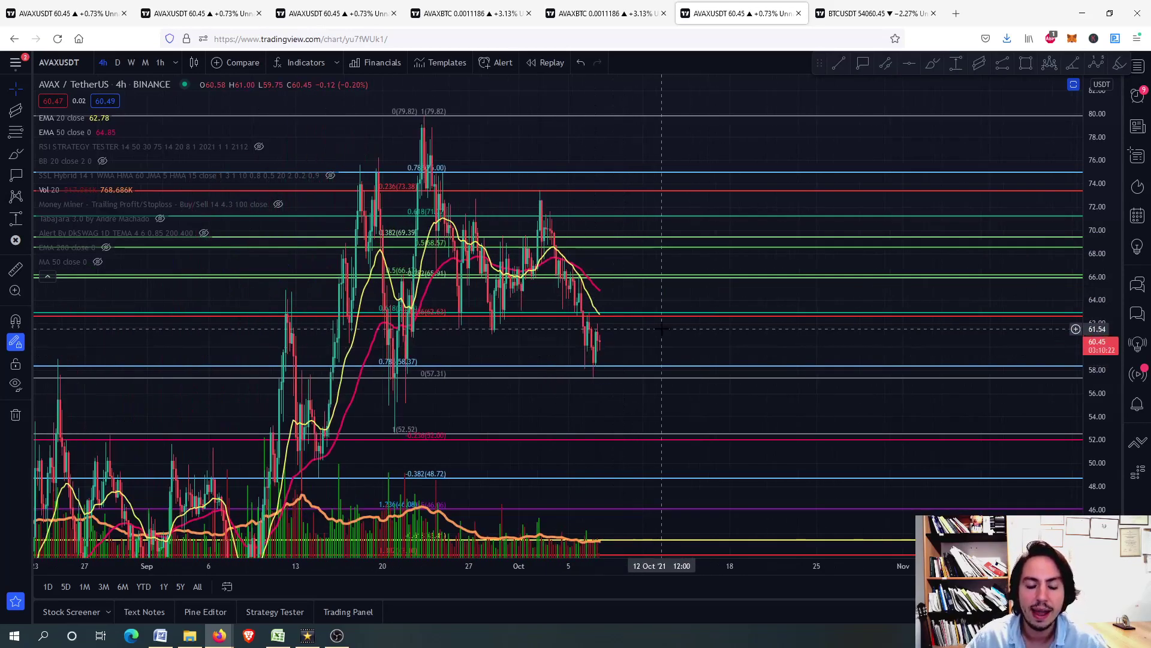
Examine the 4h AVAXBTC chart with its moving averages and oscillators over a longer price history
click(465, 7)
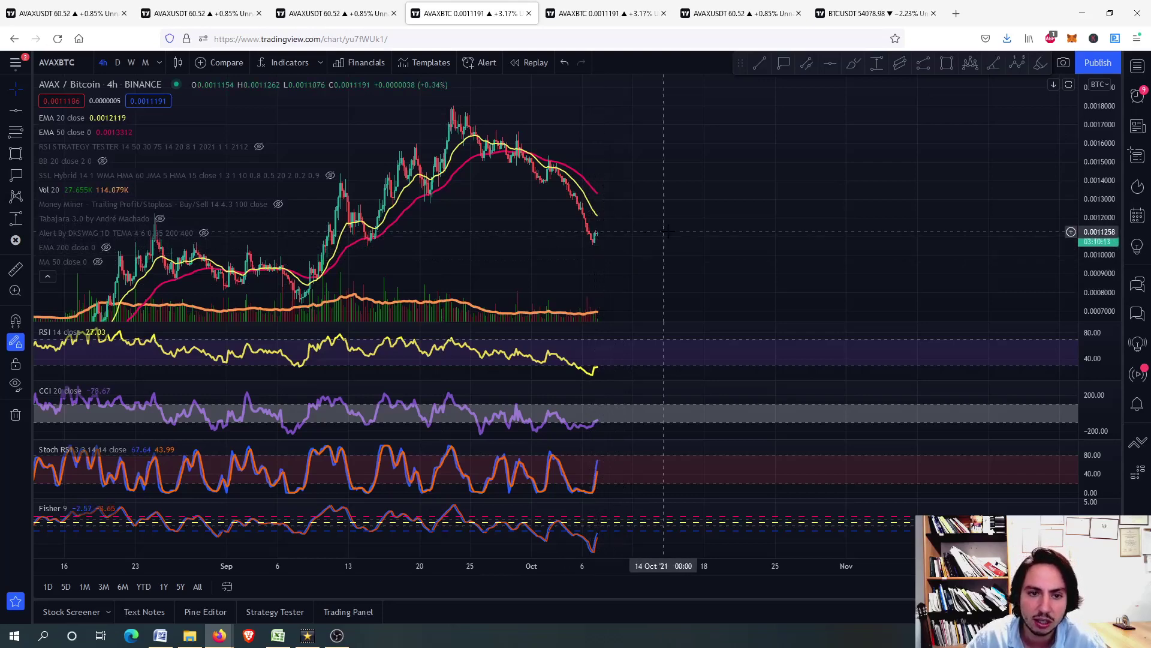
scroll(669, 231, down, 2)
scroll(668, 231, up, 2)
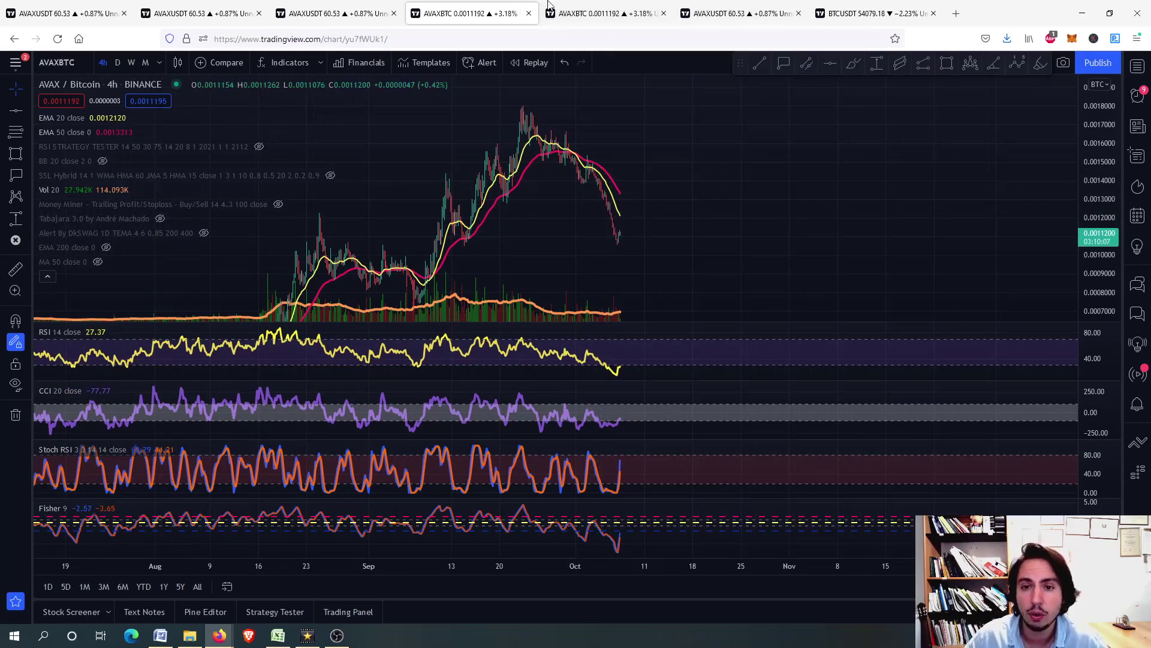
Inspect the RSI on the weekly AVAXUSDT chart in an enlarged pane, and restore the full chart layout
click(198, 13)
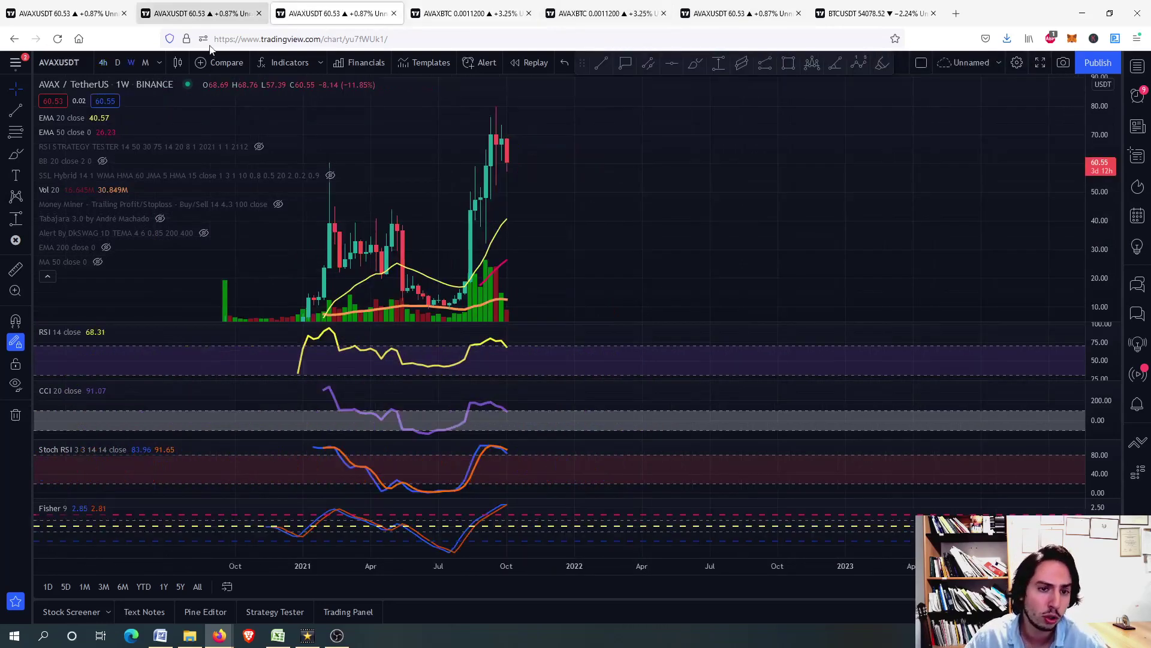
double_click(567, 359)
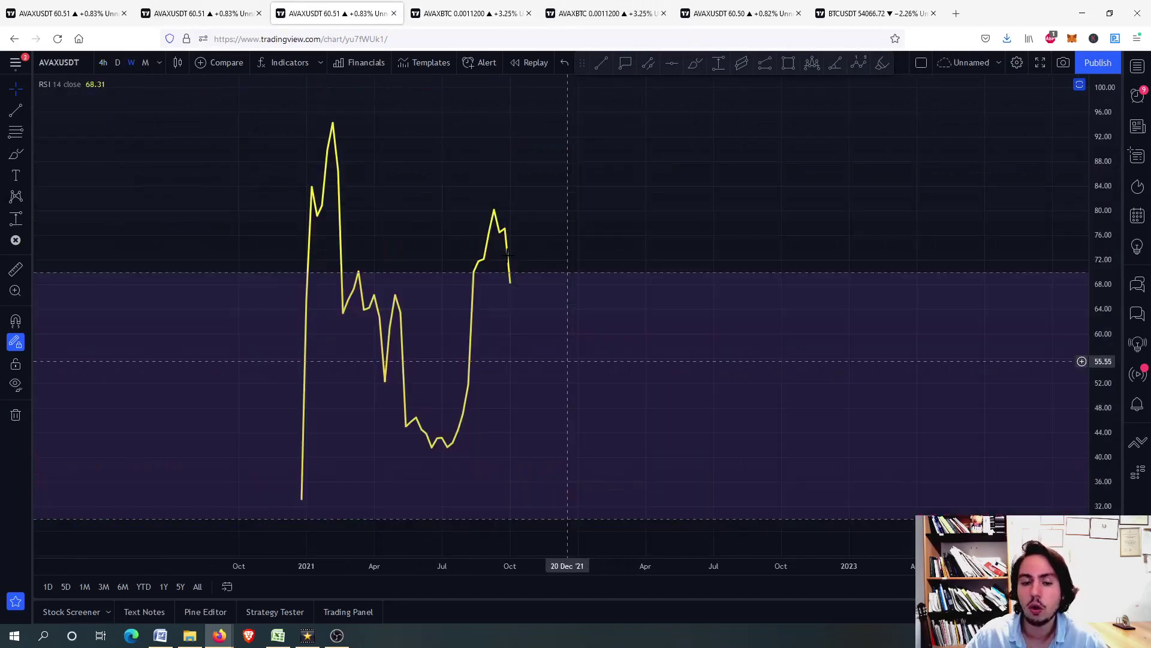
double_click(552, 398)
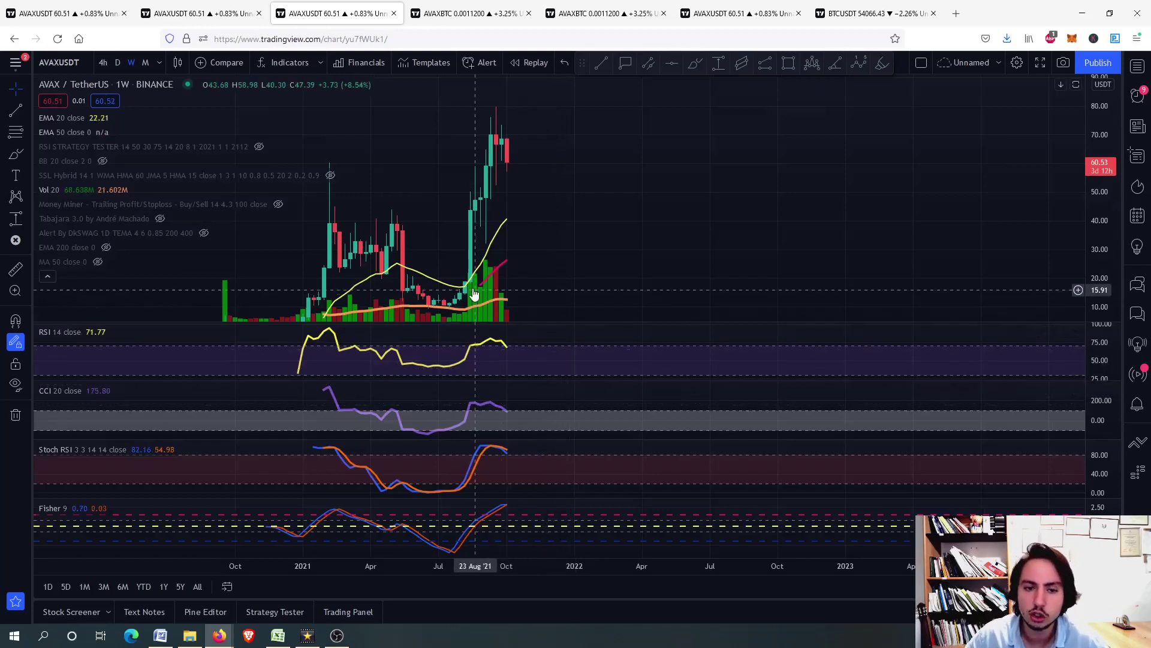
Place price labels on the 4h AVAXUSDT chart's overlapping Fibonacci levels at 62.72, 66.22, 68.49 and 69.67
click(750, 6)
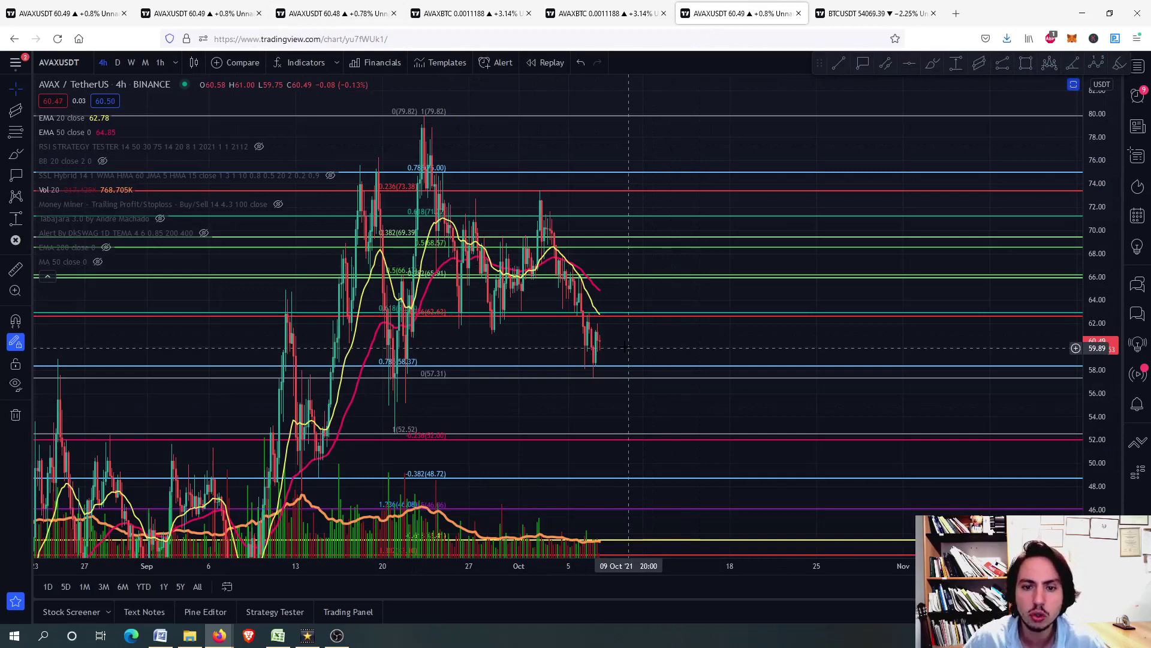
scroll(626, 347, up, 2)
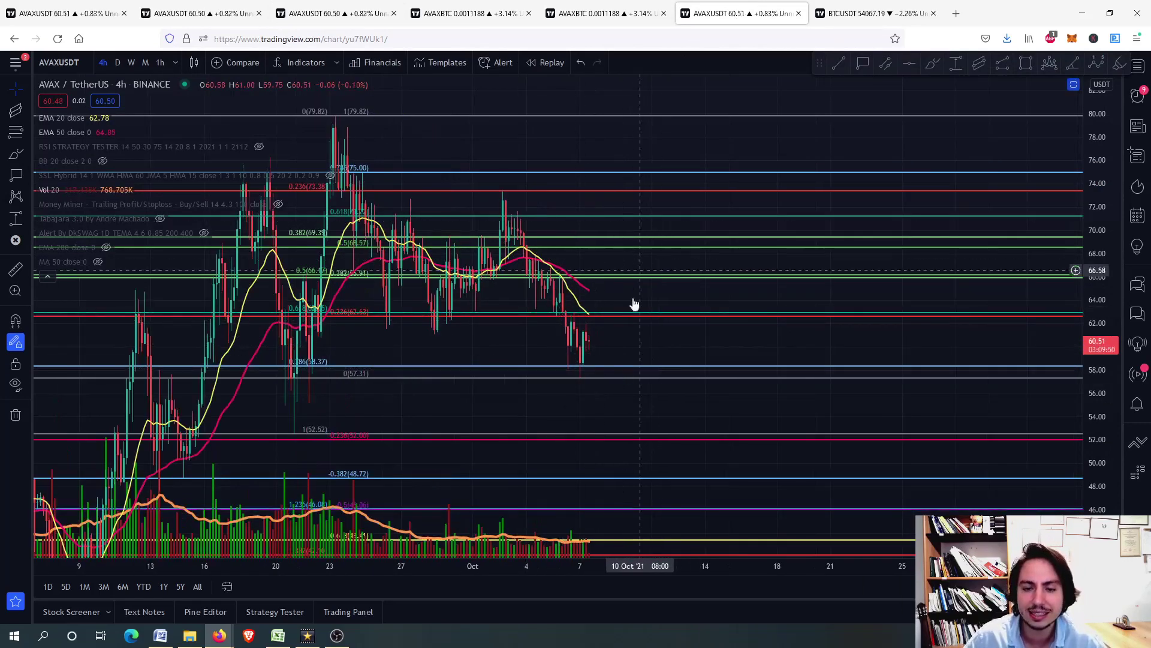
click(870, 63)
click(643, 315)
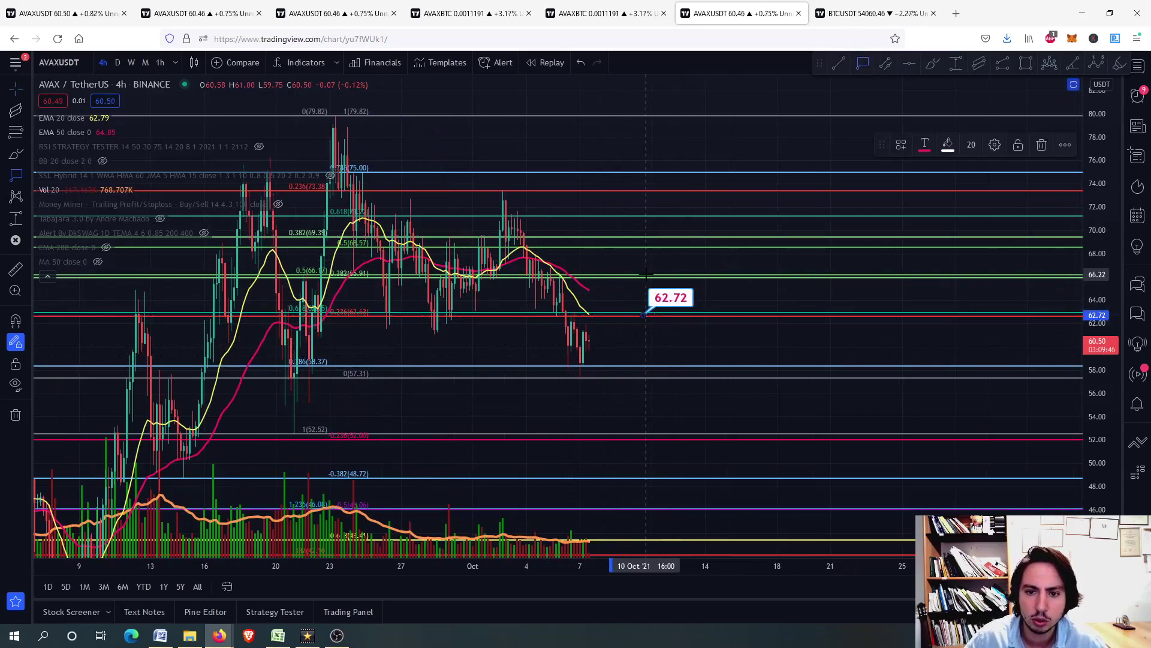
click(646, 275)
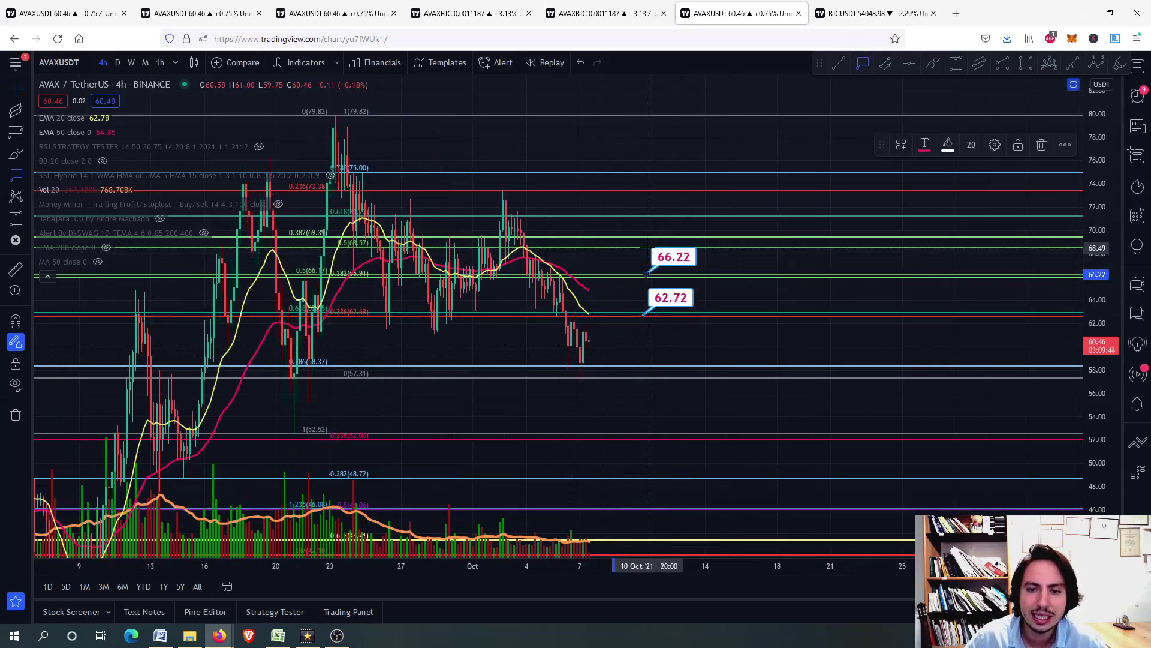
click(649, 247)
click(649, 234)
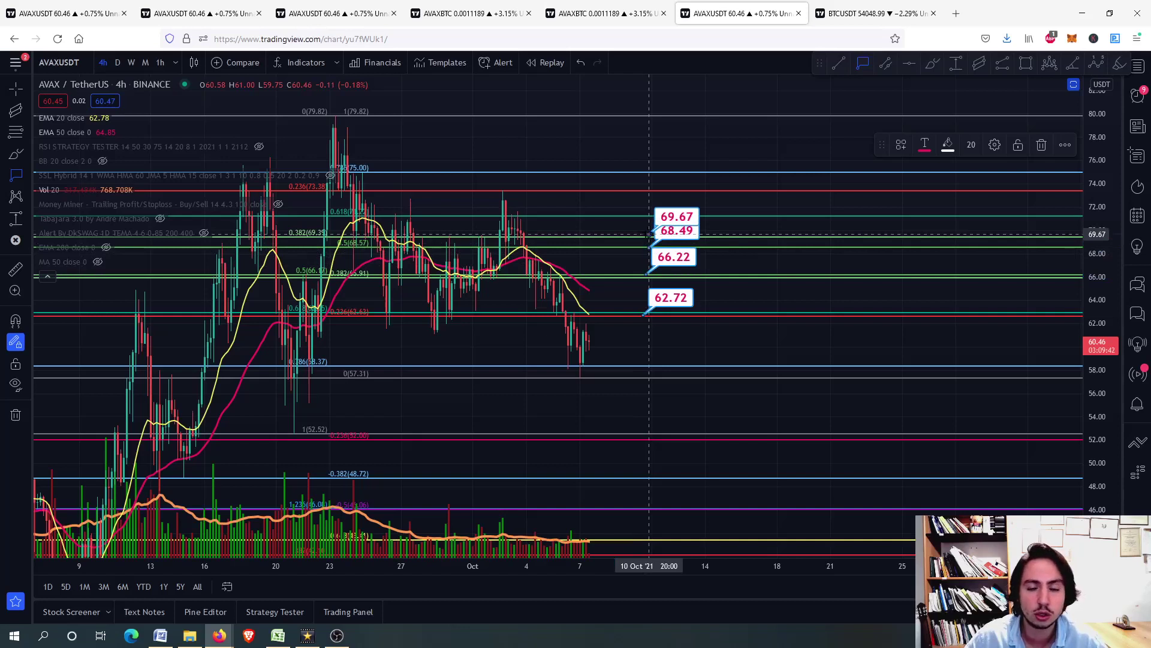
key(Escape)
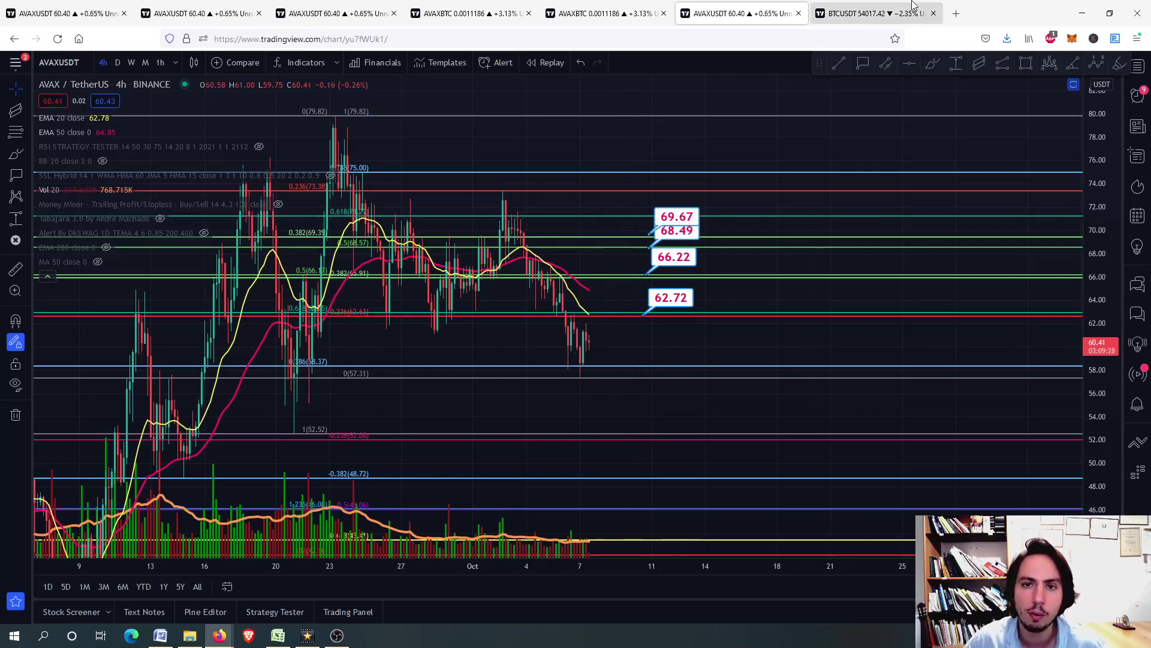
Examine the enlarged BTCUSDT price chart with its Fibonacci levels on the 4h and daily timeframes
key(ctrl+Tab)
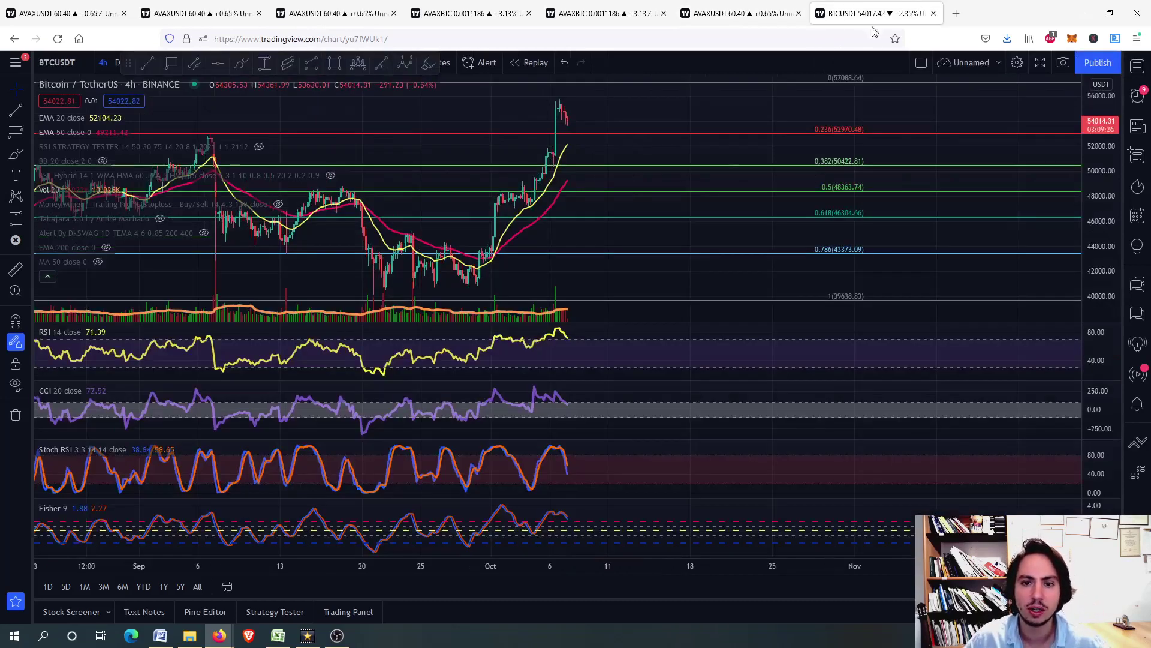
double_click(621, 107)
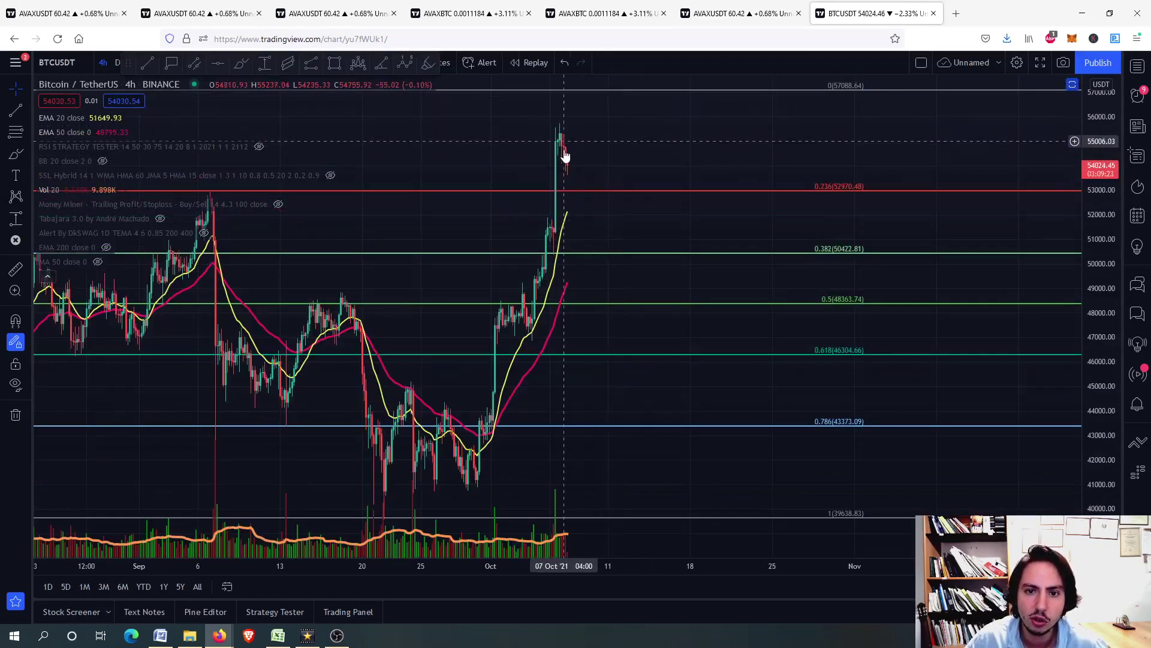
click(118, 62)
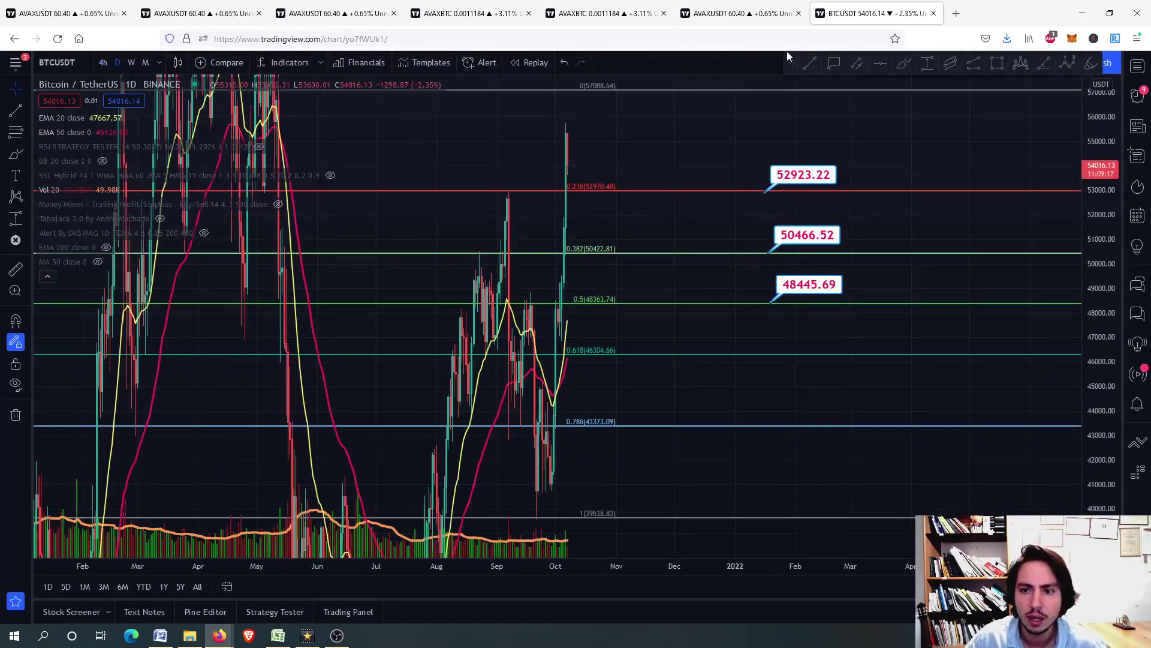
double_click(639, 222)
Brush a projected dip, rise and fall beside the latest RSI value in the enlarged daily BTCUSDT pane, and delete the sketch
double_click(587, 353)
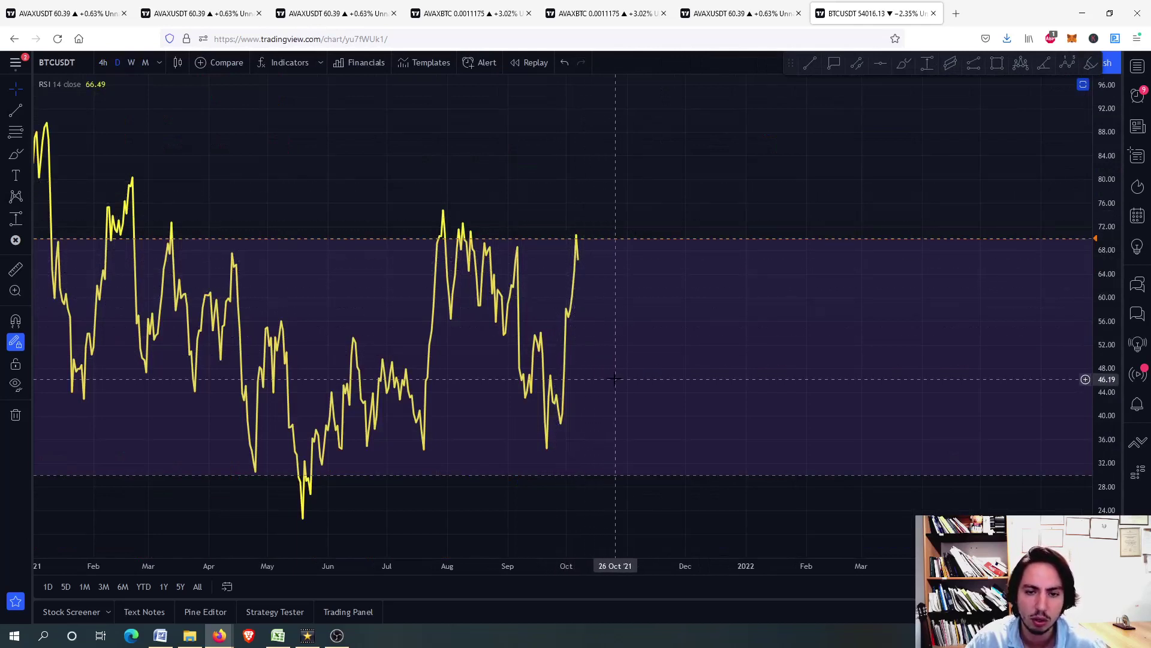
click(903, 63)
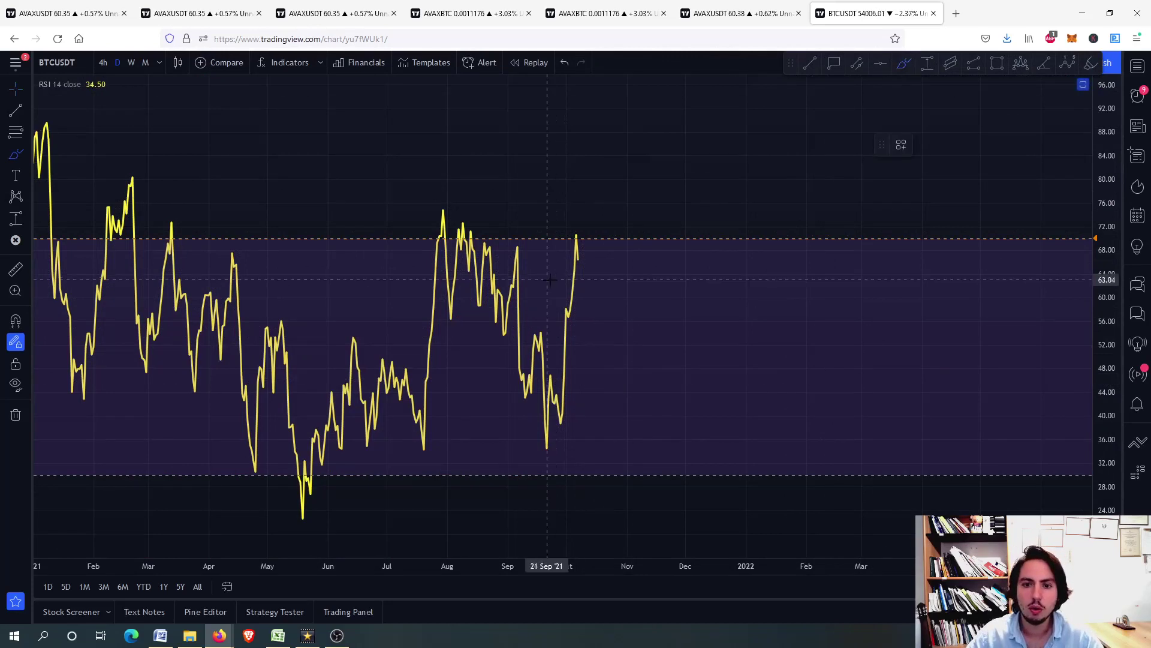
mouse_move(579, 259)
mouse_down()
mouse_move(589, 303)
mouse_move(634, 201)
mouse_move(663, 224)
mouse_move(674, 291)
mouse_up()
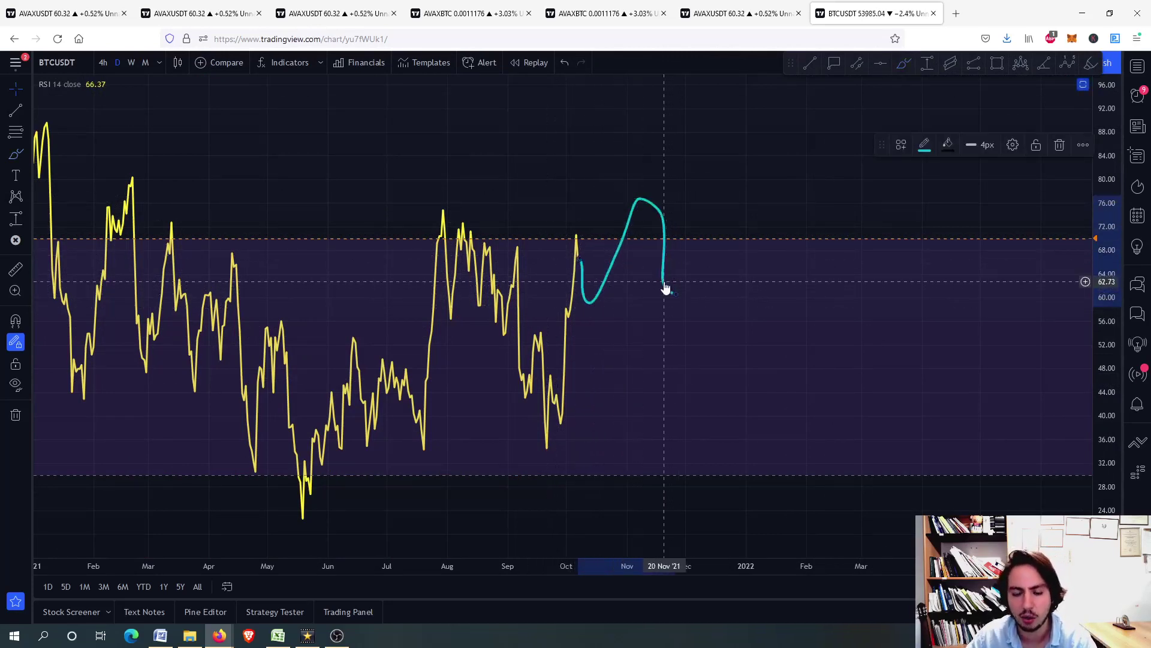
key(Delete)
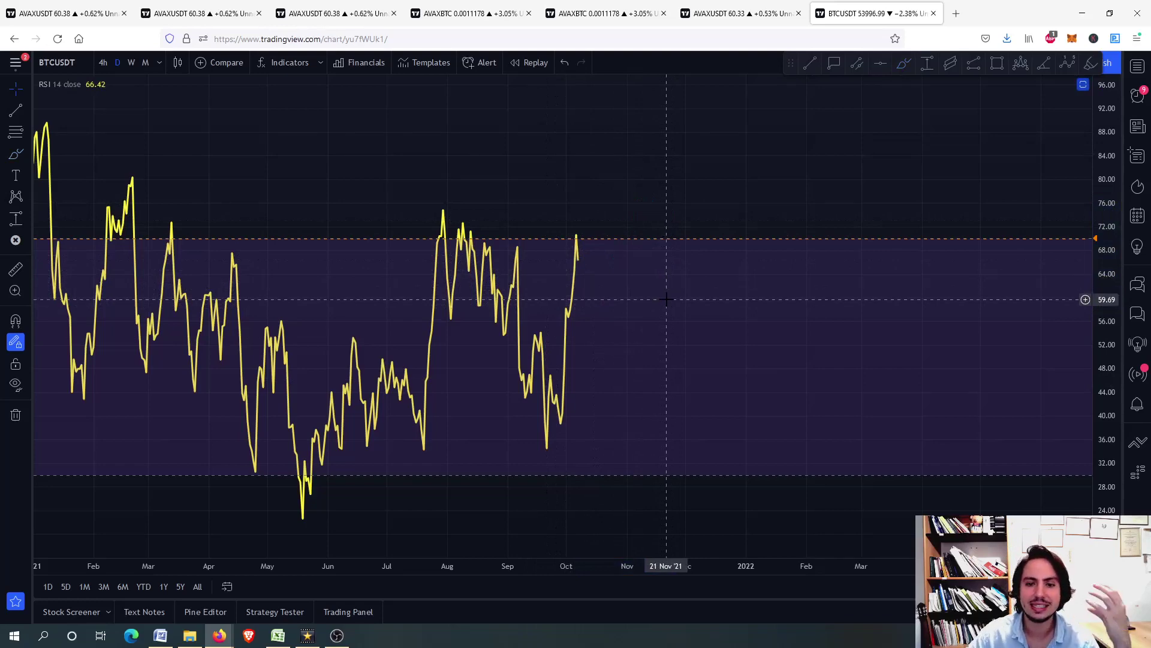
double_click(665, 298)
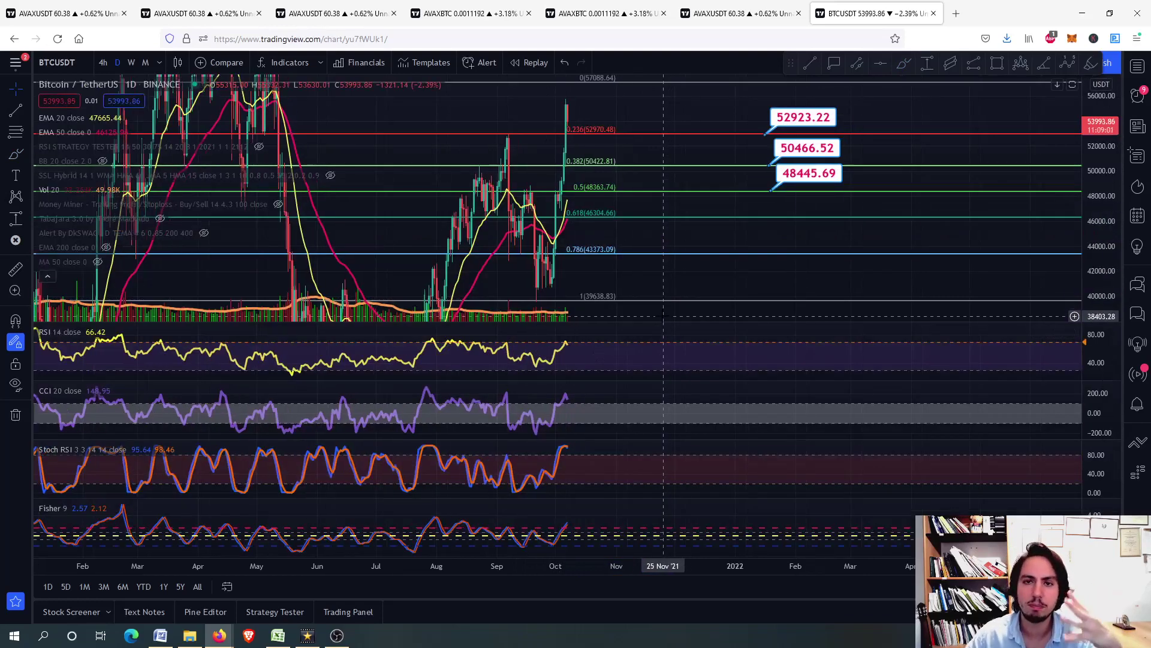
Compare the labelled 4h AVAXUSDT chart with the 4h AVAXBTC chart and return to AVAXUSDT
click(710, 5)
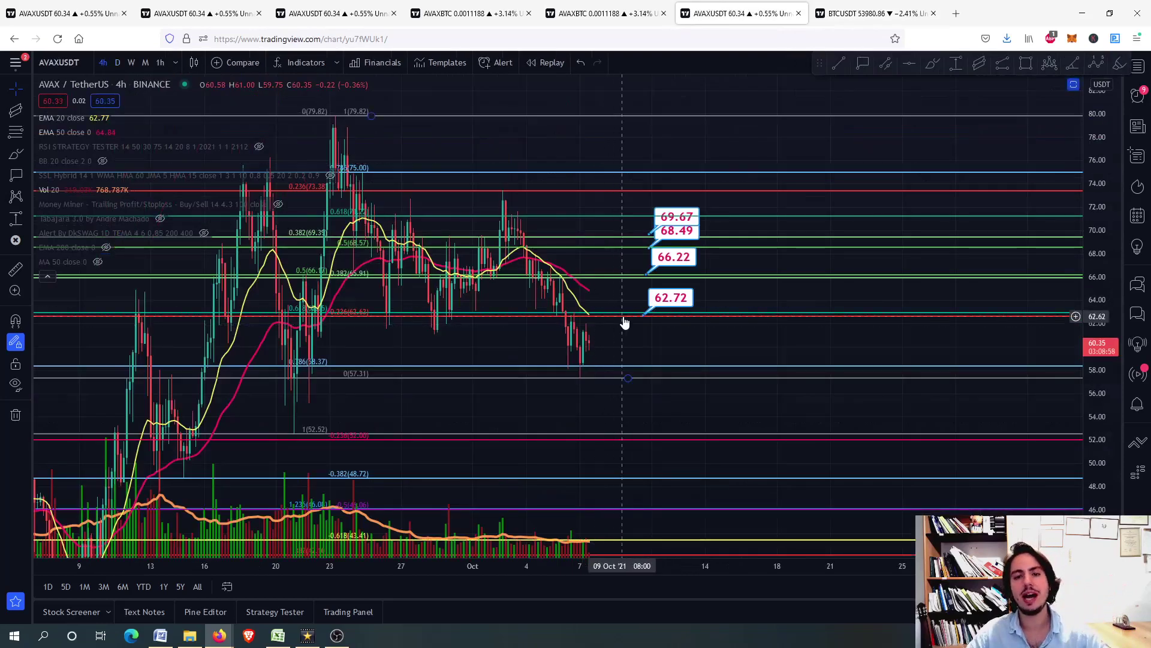
click(495, 4)
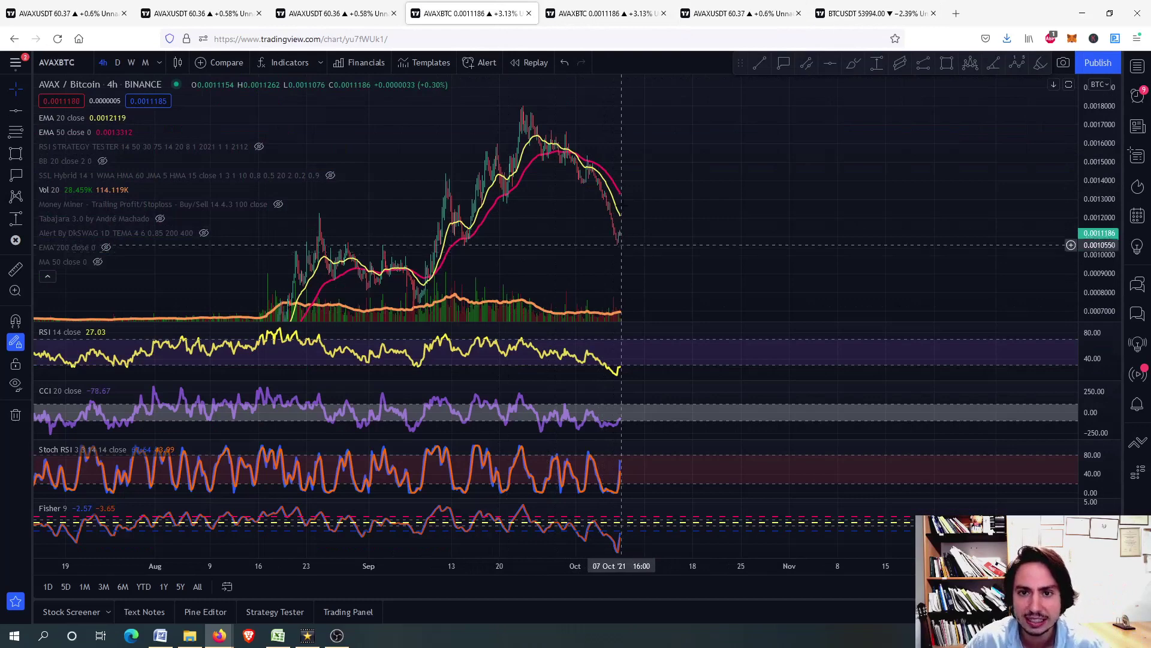
click(720, 11)
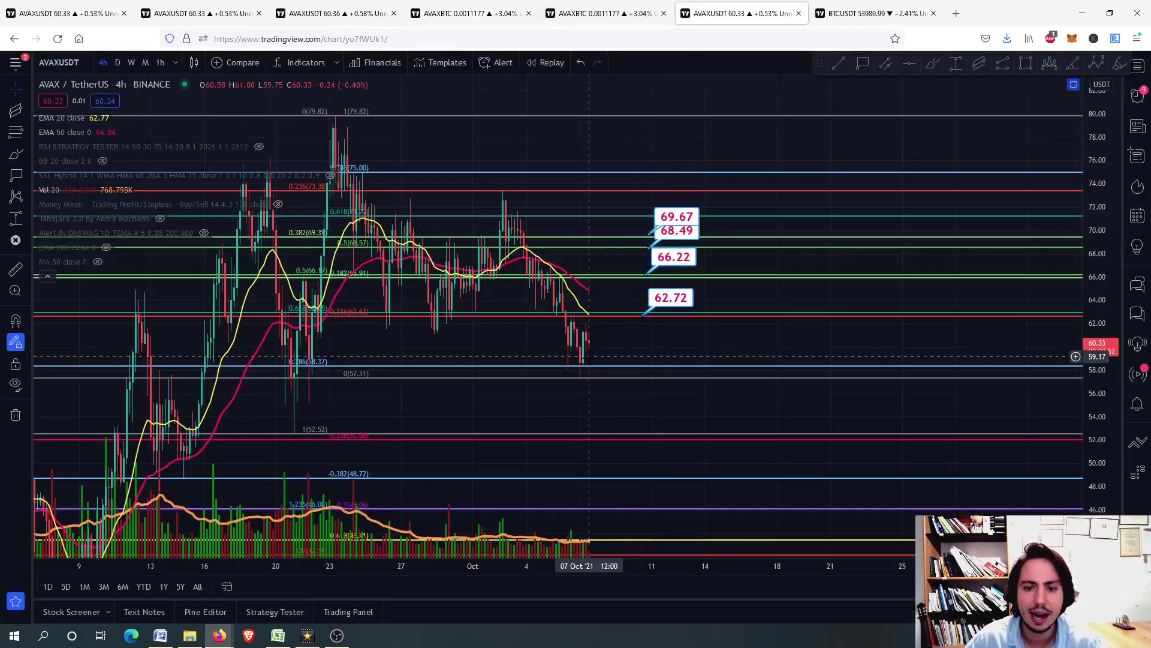